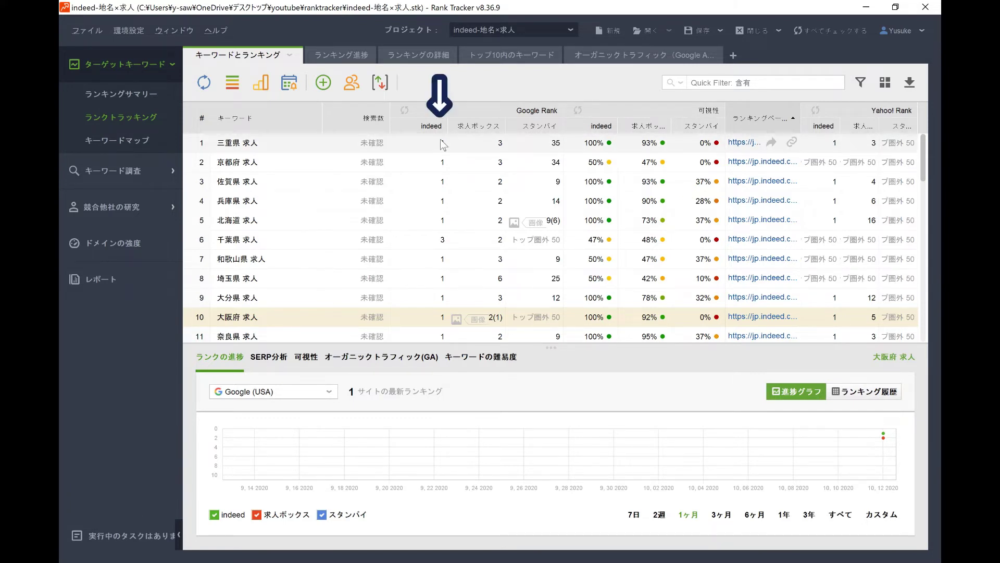
Step: Sort the prefecture keywords by indeed's Google rank in ascending order and review indeed's positions through the end of the list
click(417, 130)
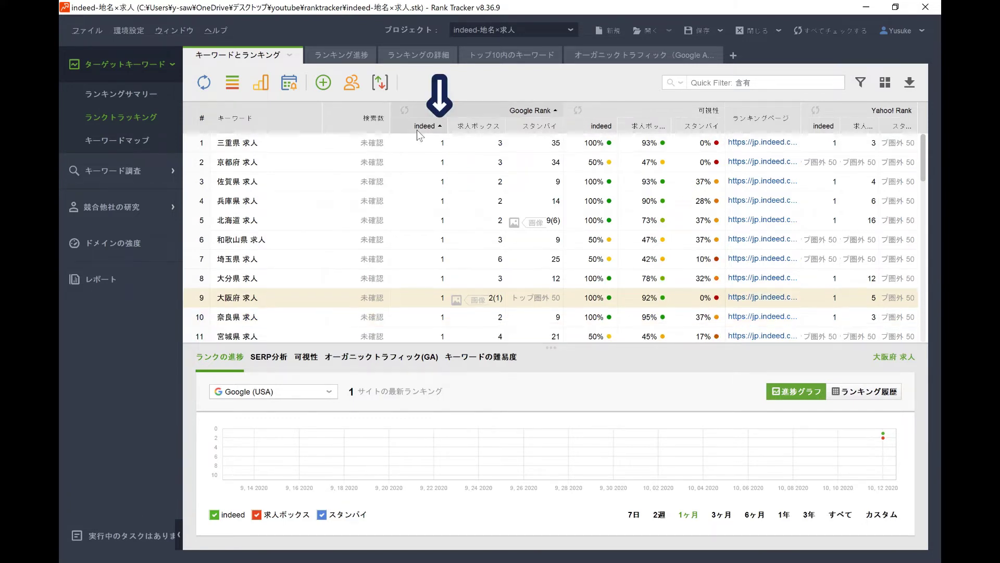
scroll(417, 182, down, 5)
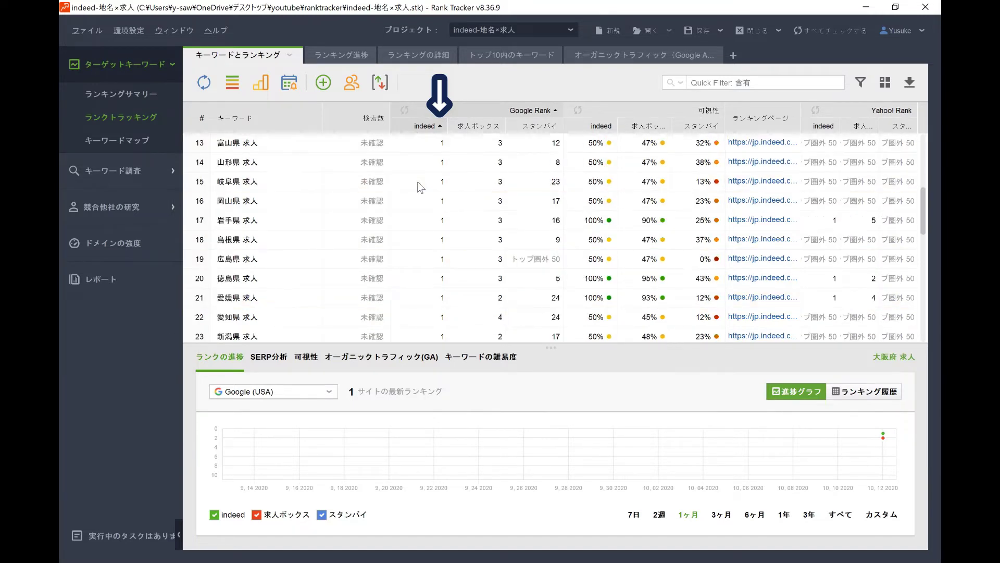
scroll(417, 181, down, 7)
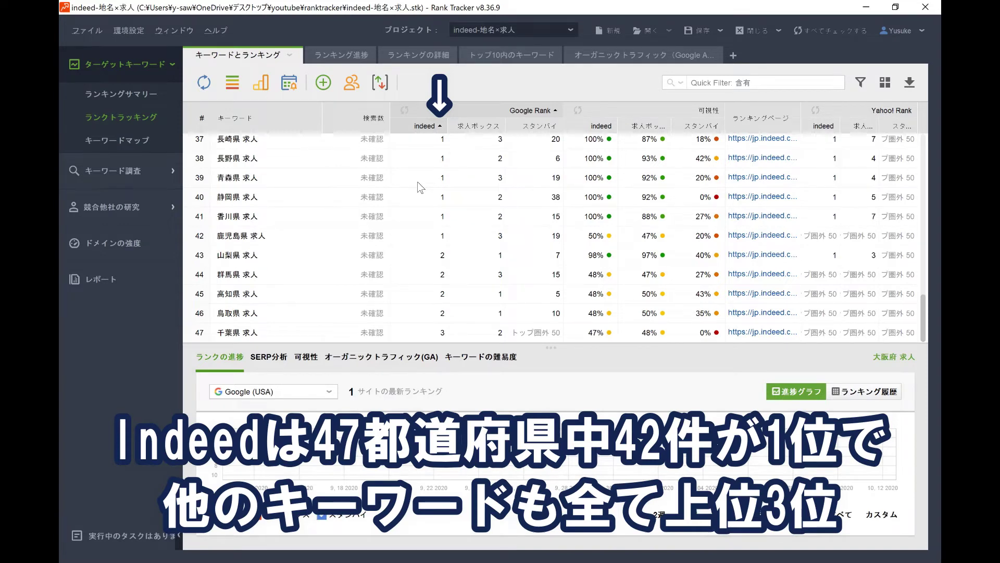
click(417, 181)
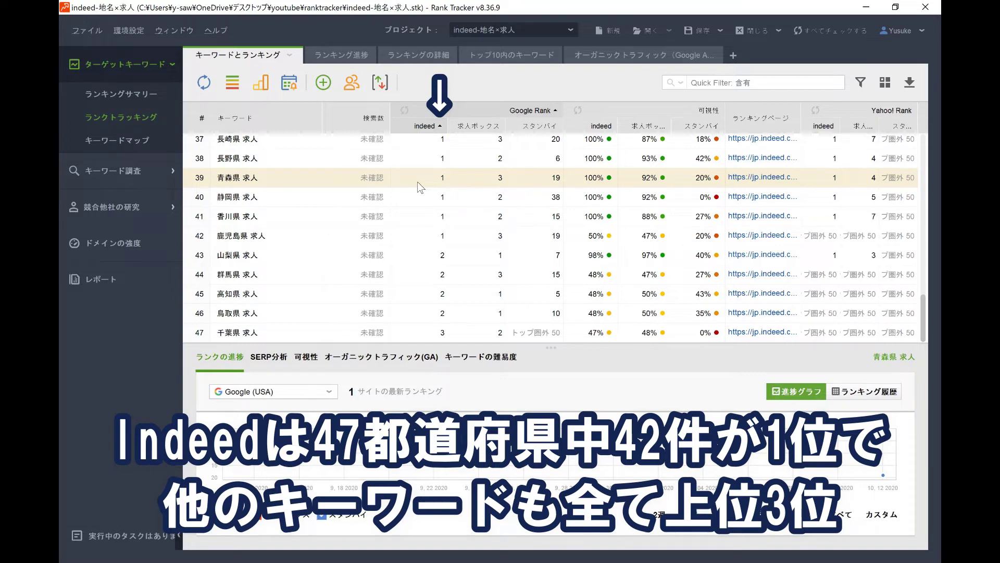
Step: Sort the prefecture keywords by 求人ボックス's Google rank in ascending order and review its positions down the list
click(470, 130)
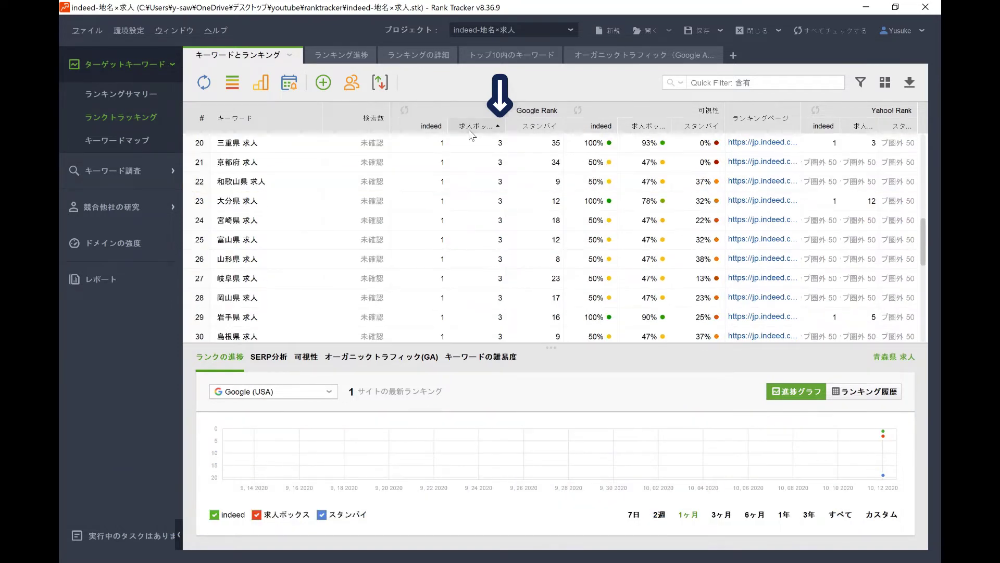
click(471, 126)
scroll(461, 183, up, 5)
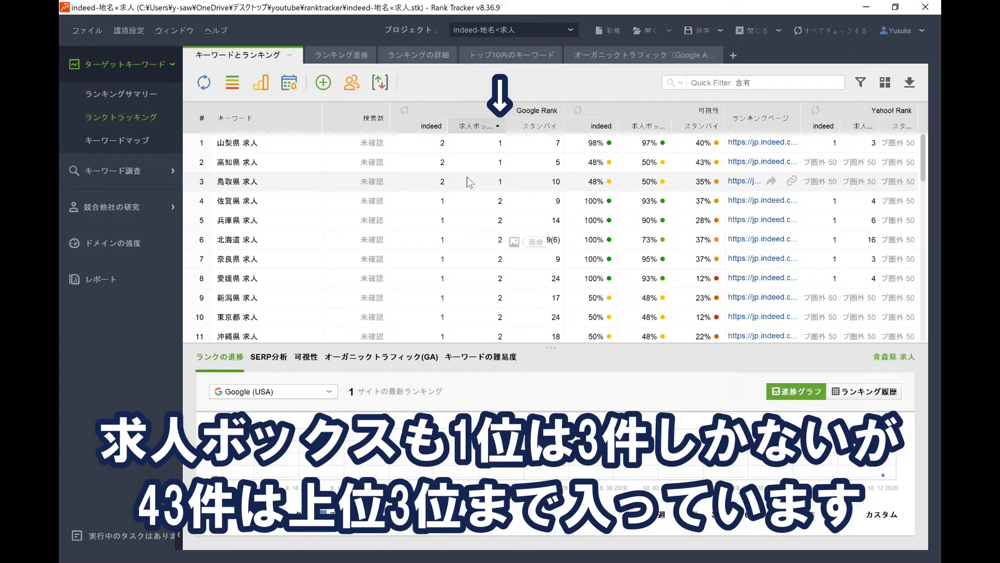
scroll(468, 181, down, 12)
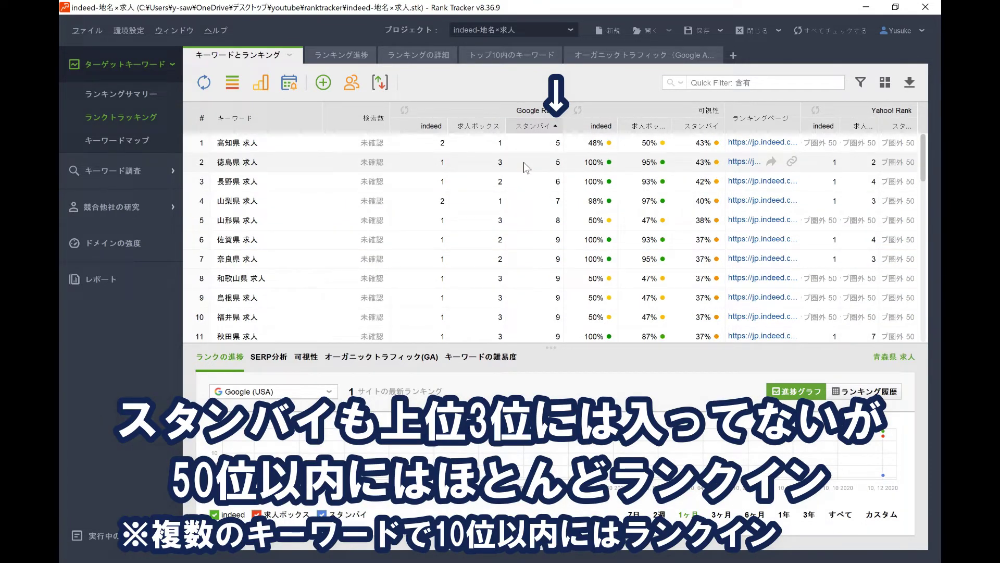
Step: Review スタンバイ's Google ranks for the prefecture keywords, from its best positions down to the lowest ones
scroll(523, 161, down, 4)
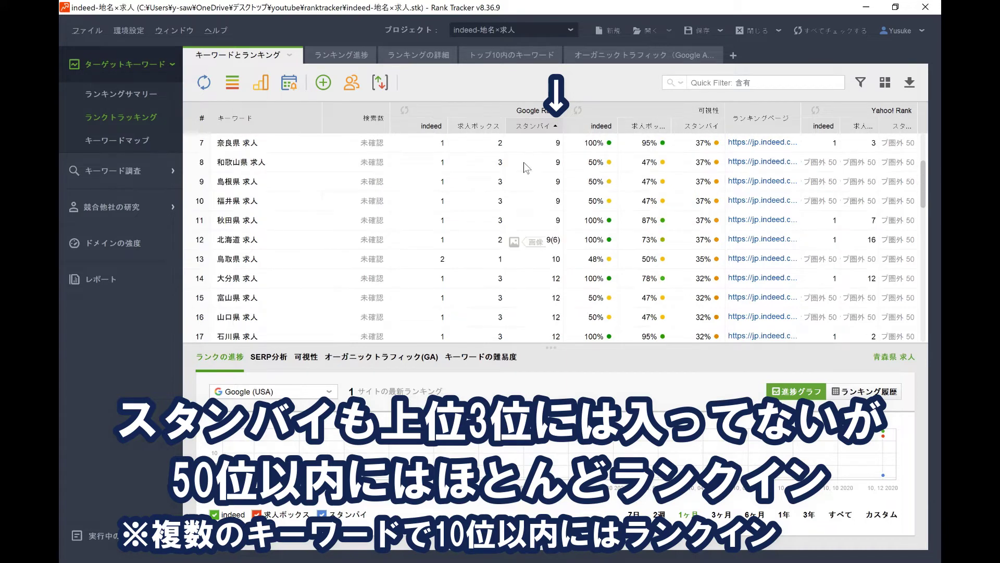
scroll(523, 161, down, 7)
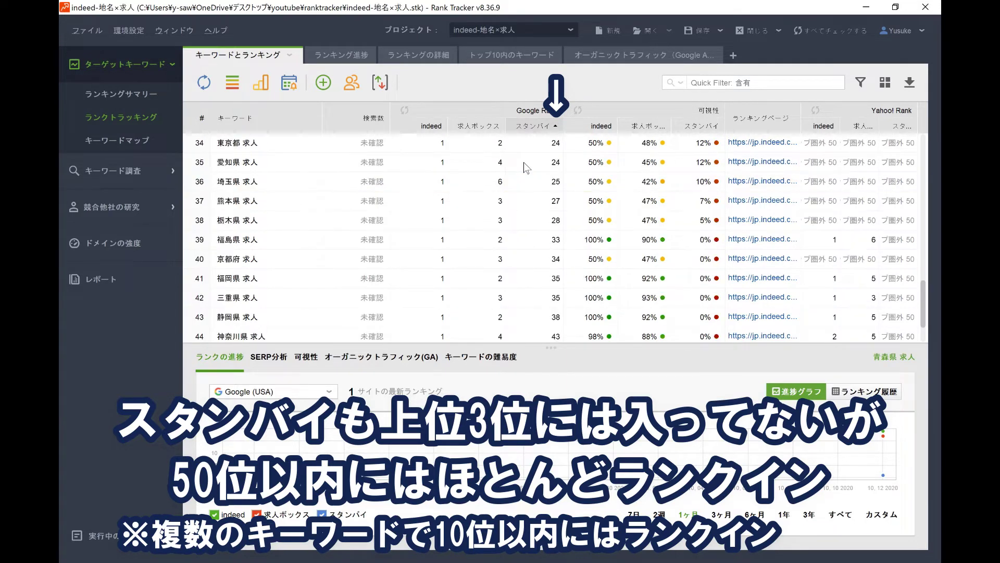
scroll(524, 161, down, 1)
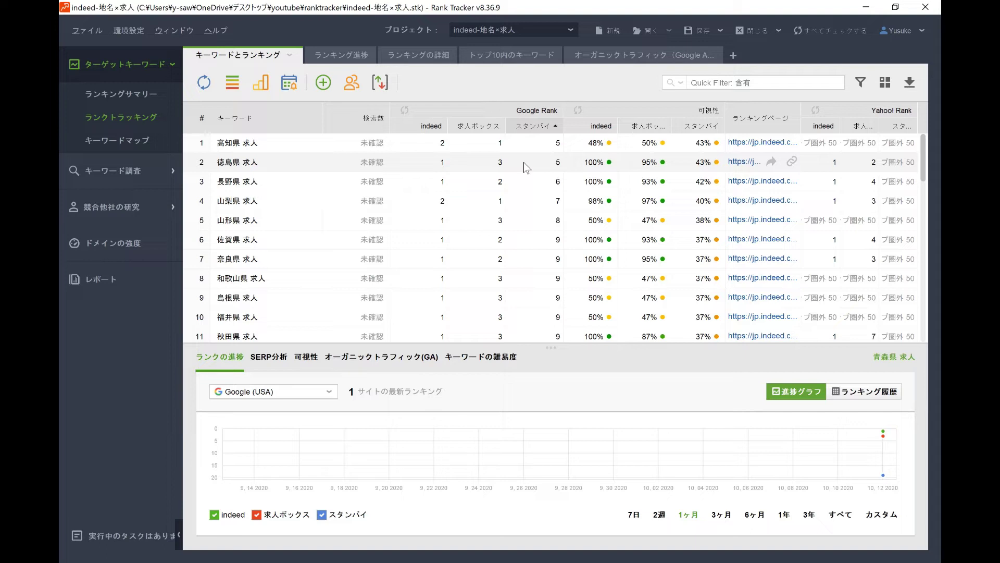
Step: Re-sort the prefecture keywords by indeed's Google rank and compare its positions with 求人ボックス and スタンバイ
click(423, 127)
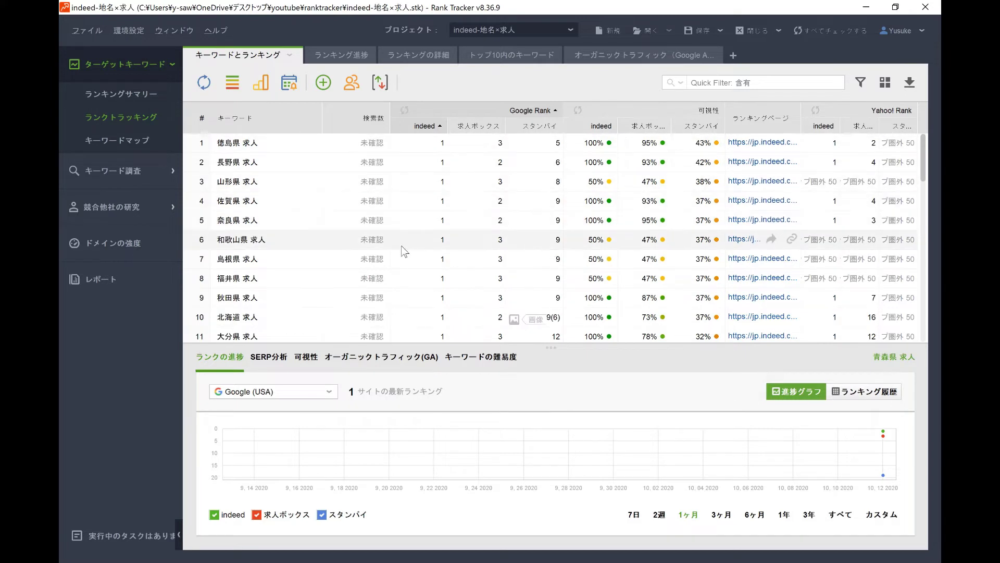
scroll(404, 252, down, 4)
scroll(404, 252, down, 8)
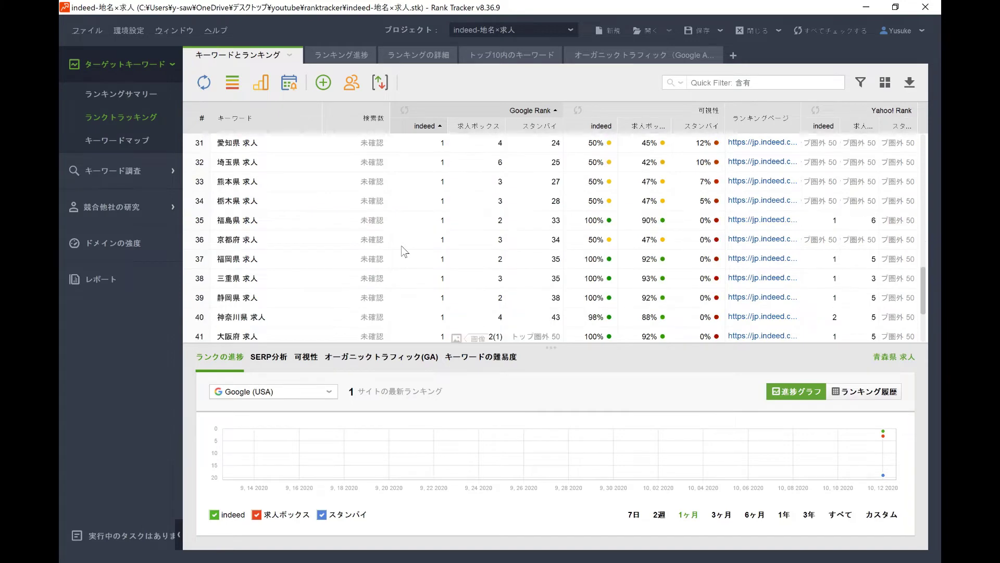
scroll(404, 252, up, 12)
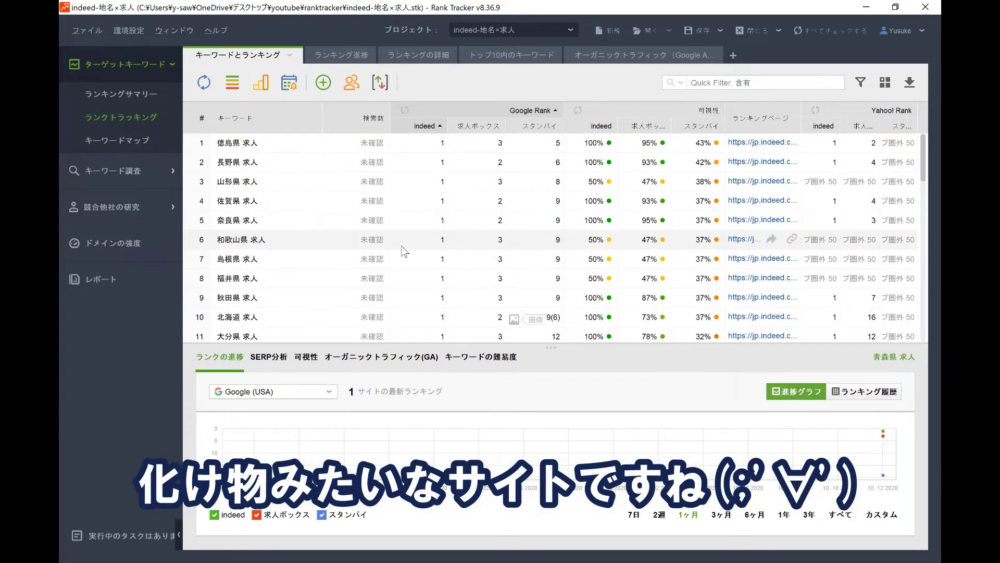
scroll(495, 186, down, 4)
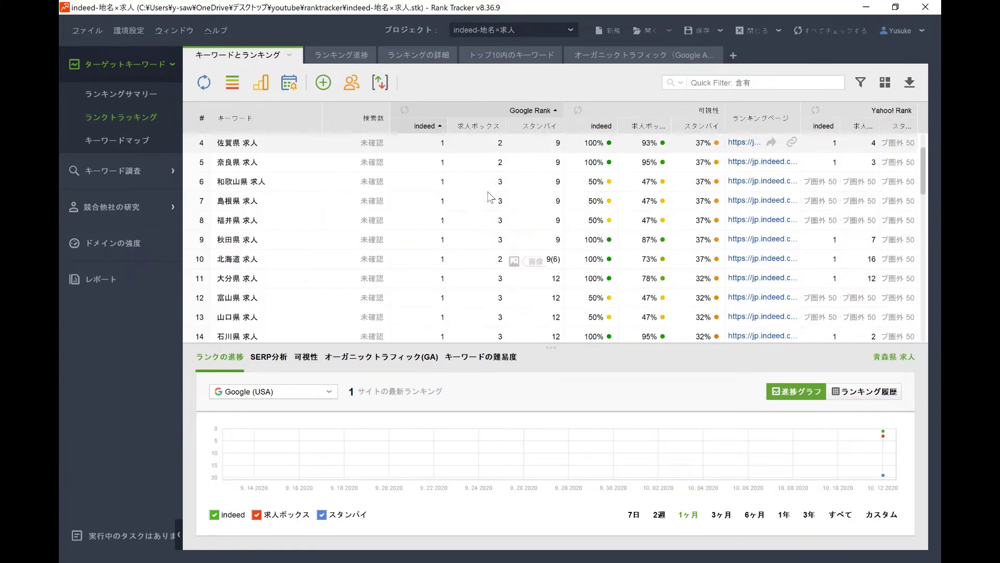
scroll(491, 198, down, 8)
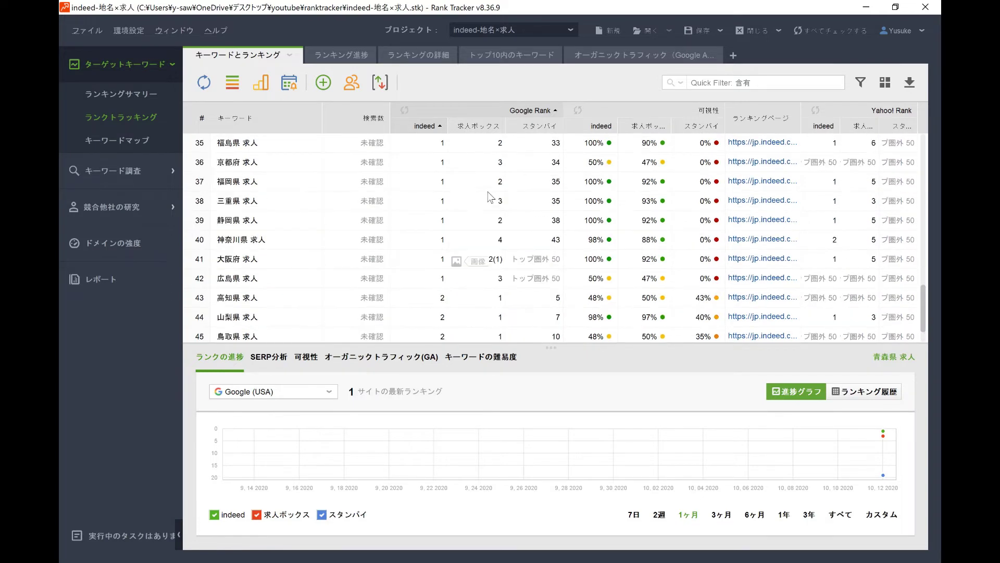
scroll(493, 209, up, 12)
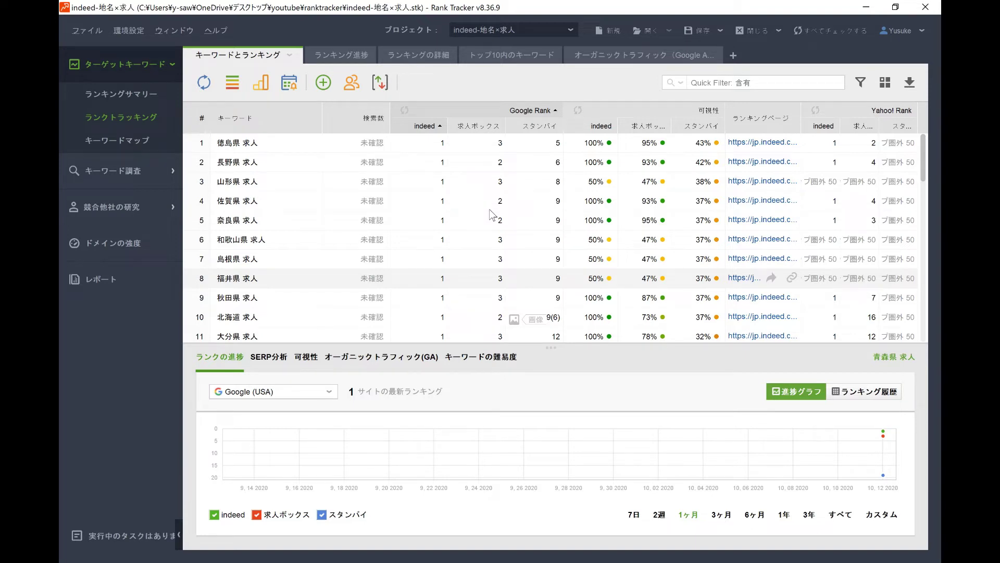
Step: Order the prefecture keywords by 求人ボックス's Google rank again and compare its positions with indeed's across the list
click(490, 209)
click(479, 125)
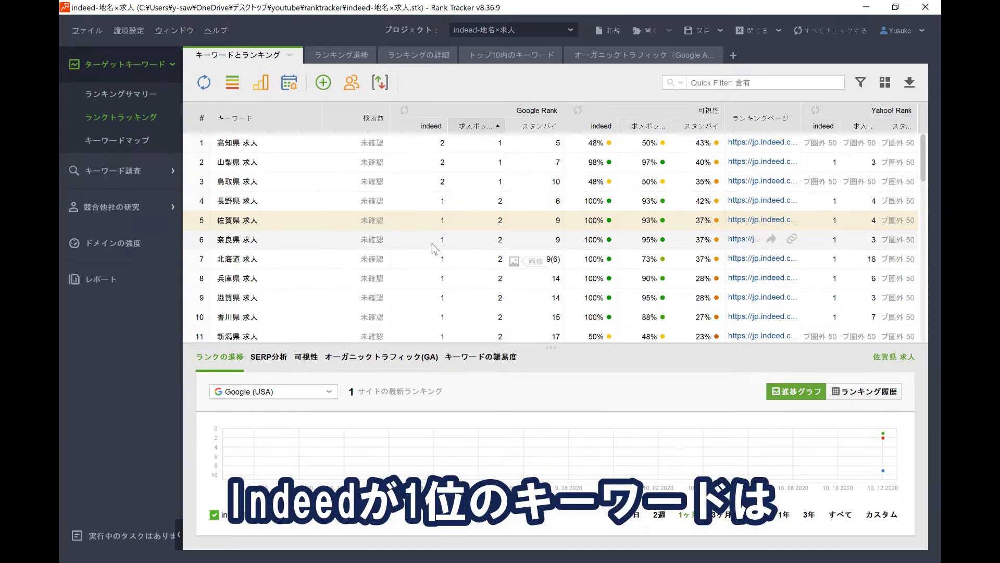
scroll(436, 253, down, 2)
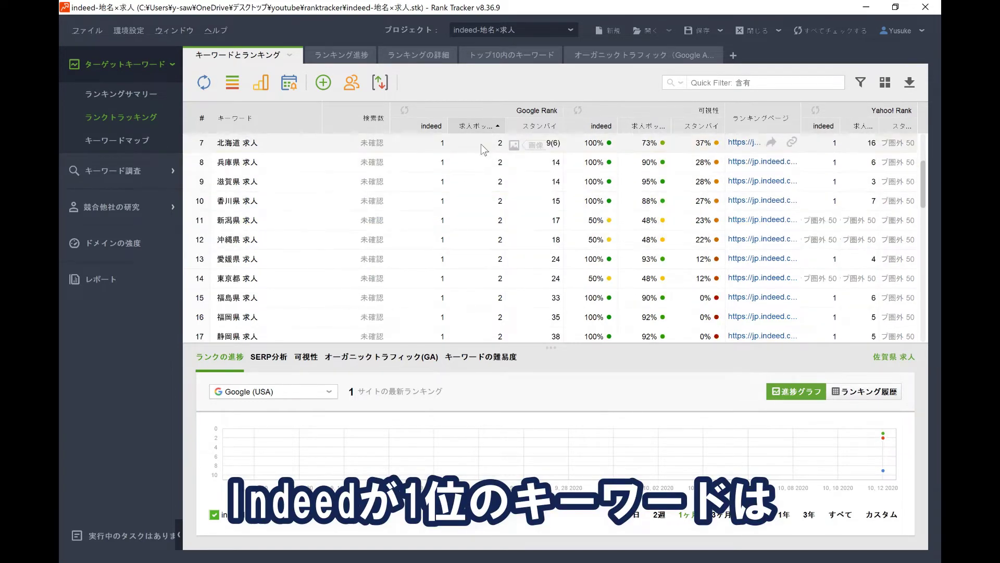
scroll(493, 303, down, 2)
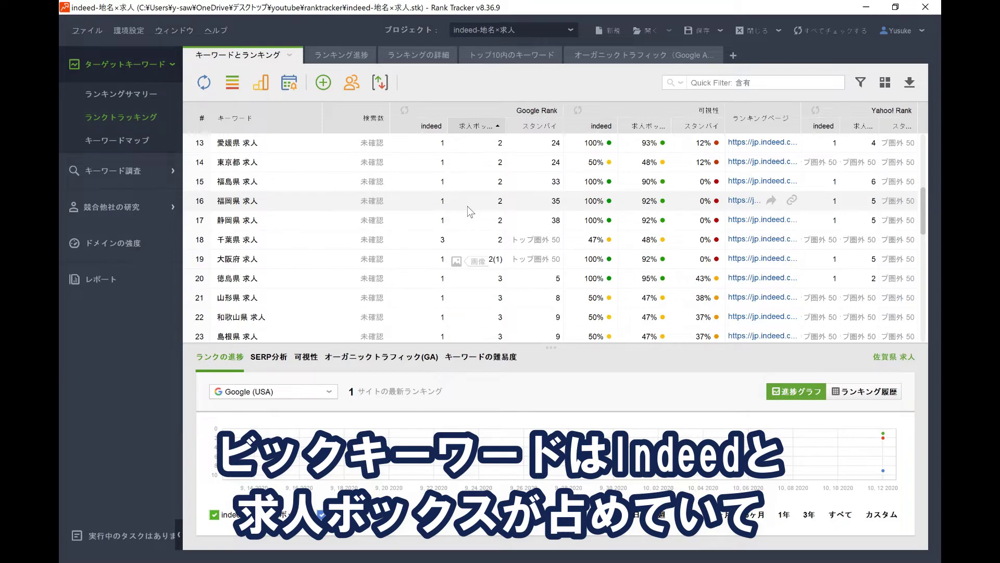
scroll(471, 211, up, 4)
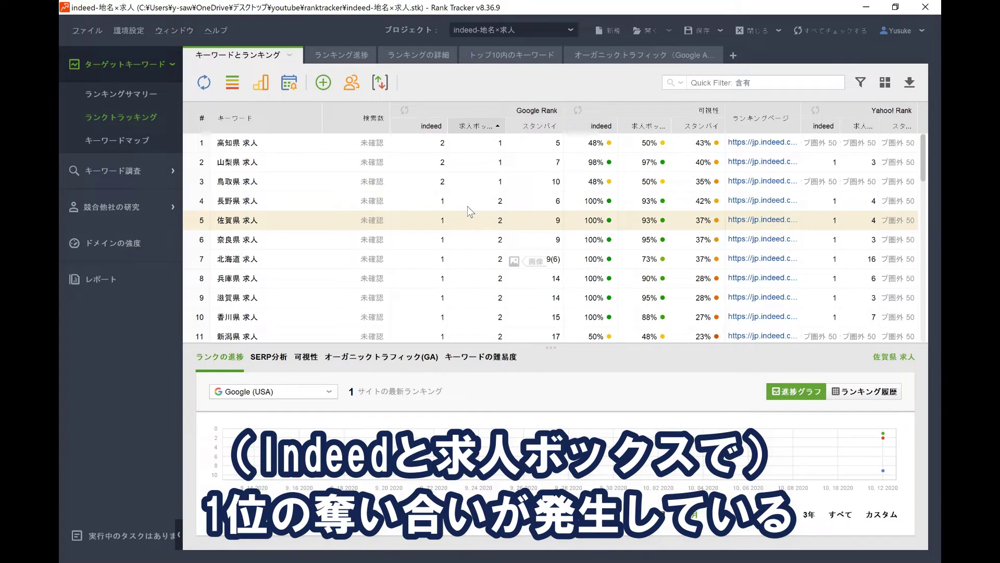
scroll(470, 211, down, 5)
scroll(470, 211, down, 2)
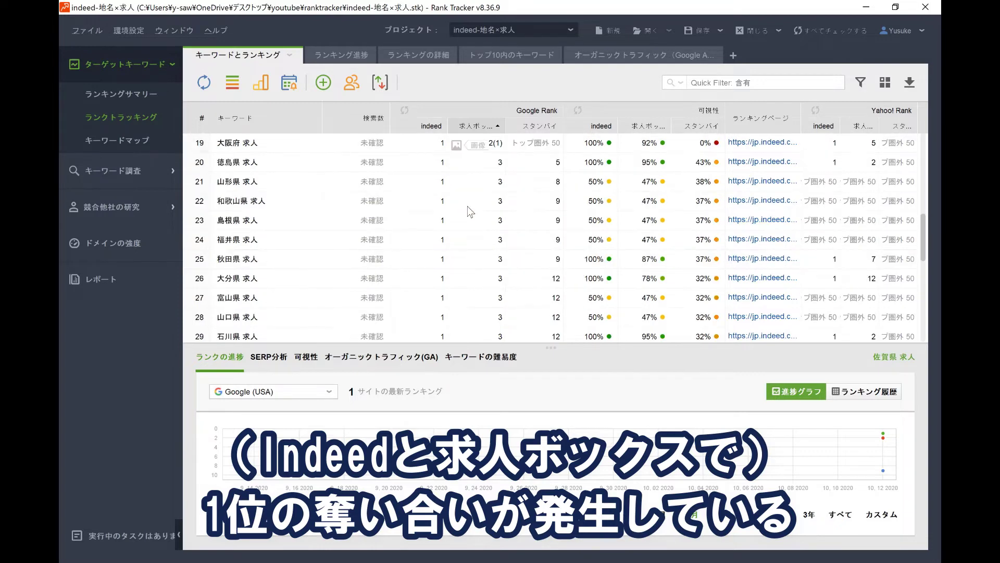
scroll(492, 268, down, 2)
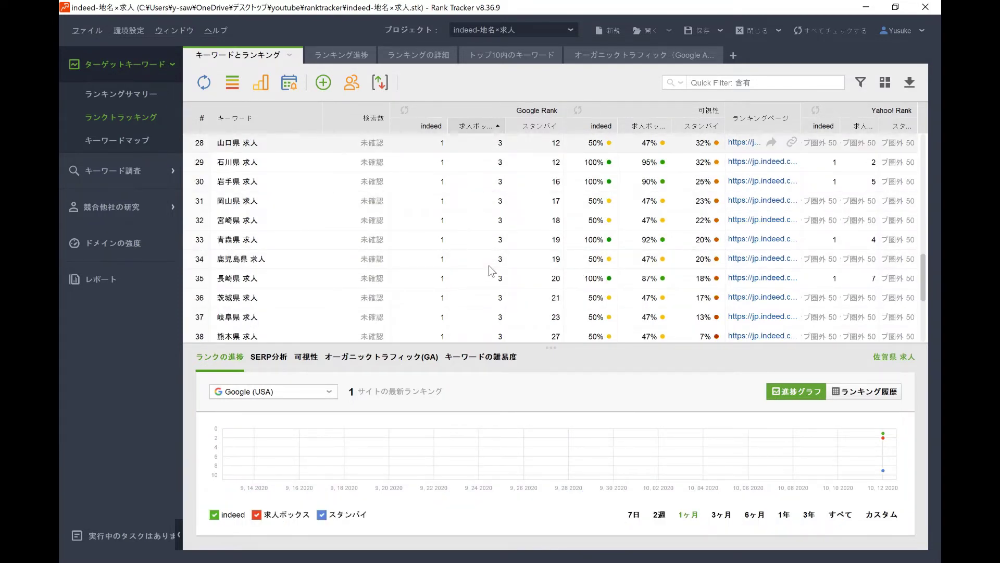
scroll(492, 270, down, 2)
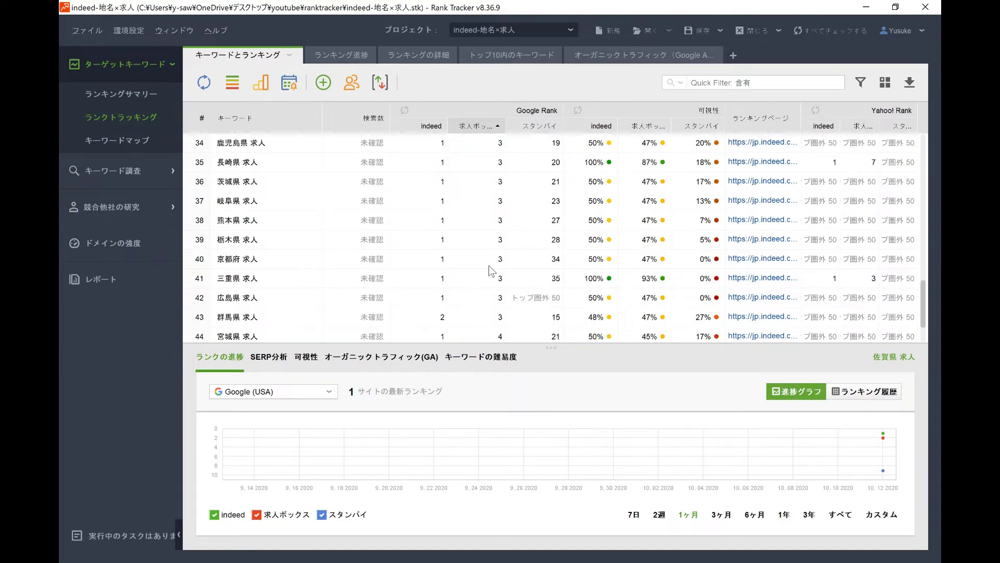
scroll(491, 270, up, 11)
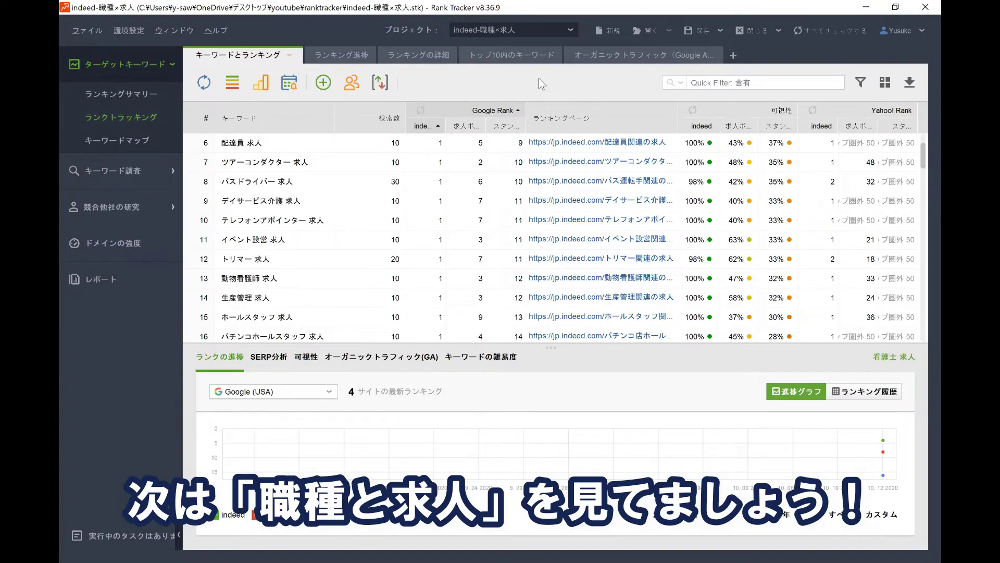
Step: Examine indeed's Google ranks for the job-type keywords in the indeed-職種×求人 project and return towards the start of the list
scroll(448, 255, down, 2)
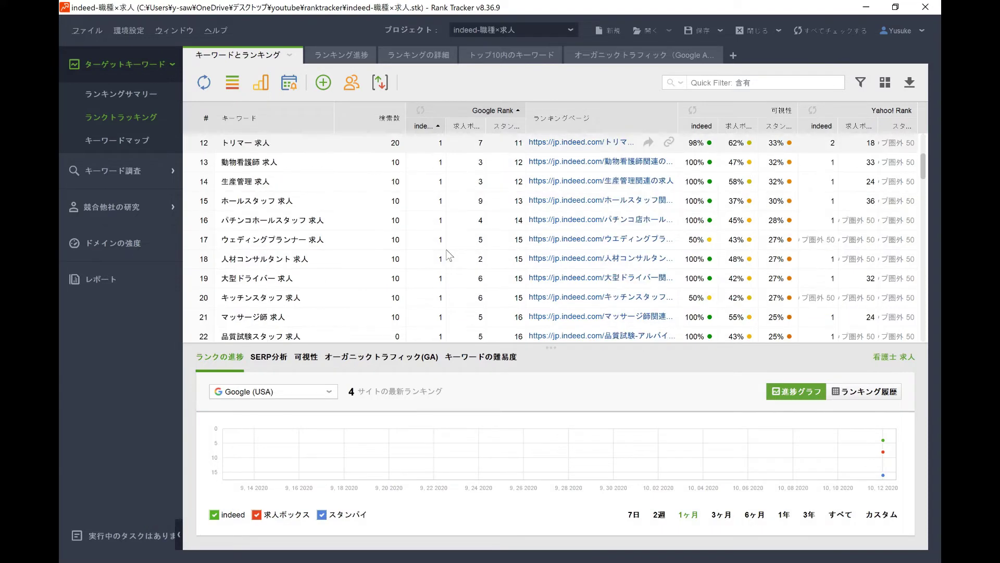
scroll(448, 255, down, 7)
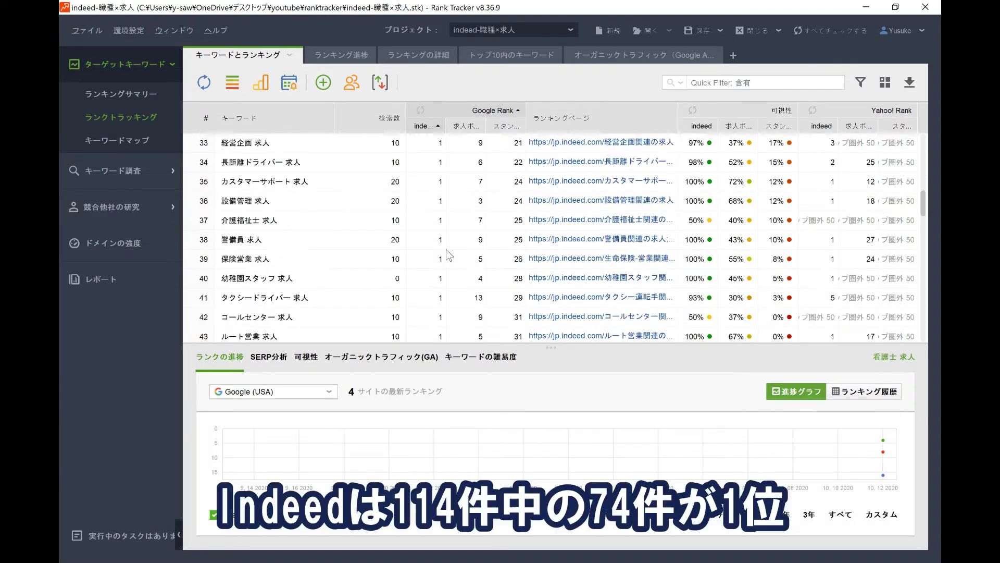
scroll(449, 255, down, 2)
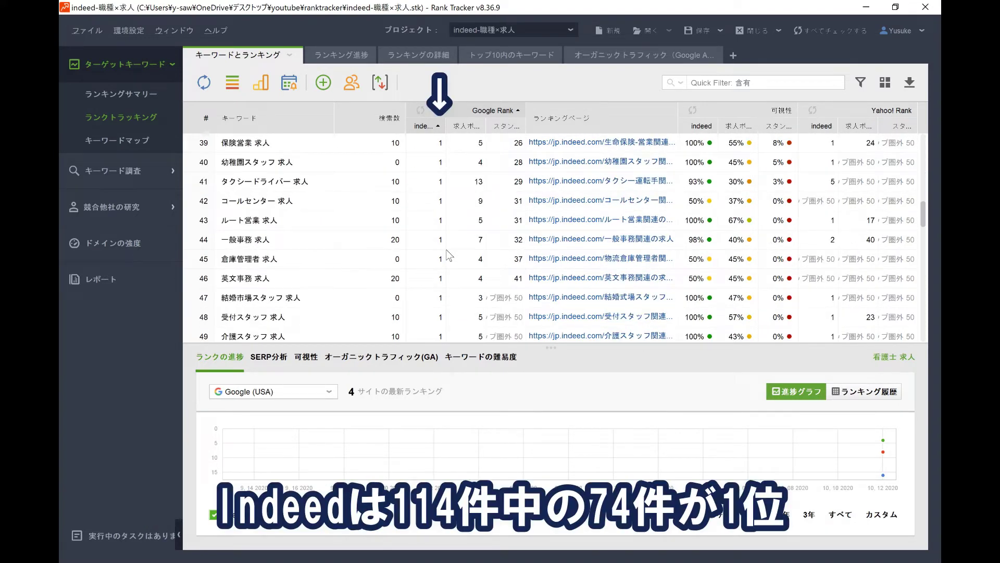
scroll(448, 255, down, 3)
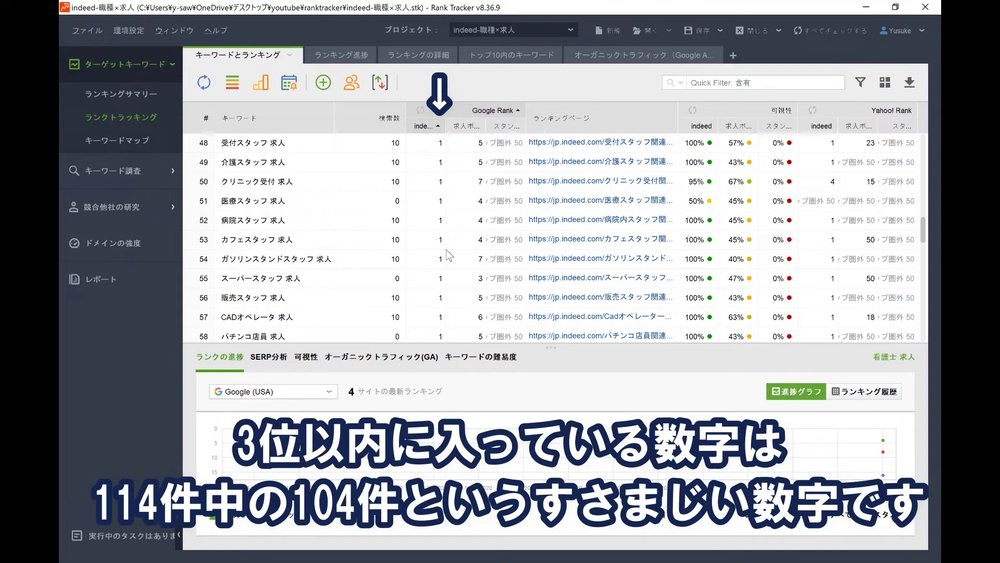
scroll(449, 255, down, 1)
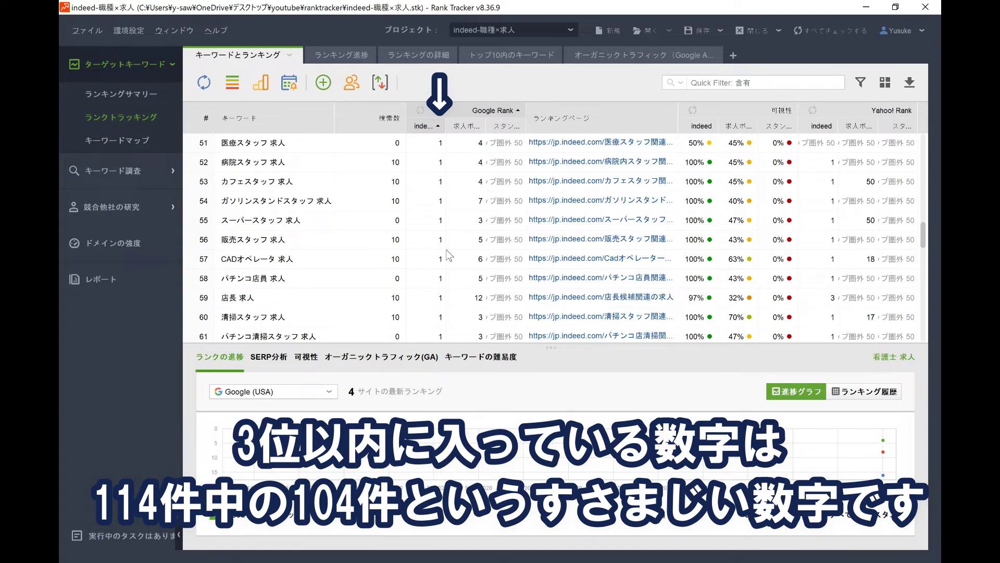
scroll(449, 255, down, 1)
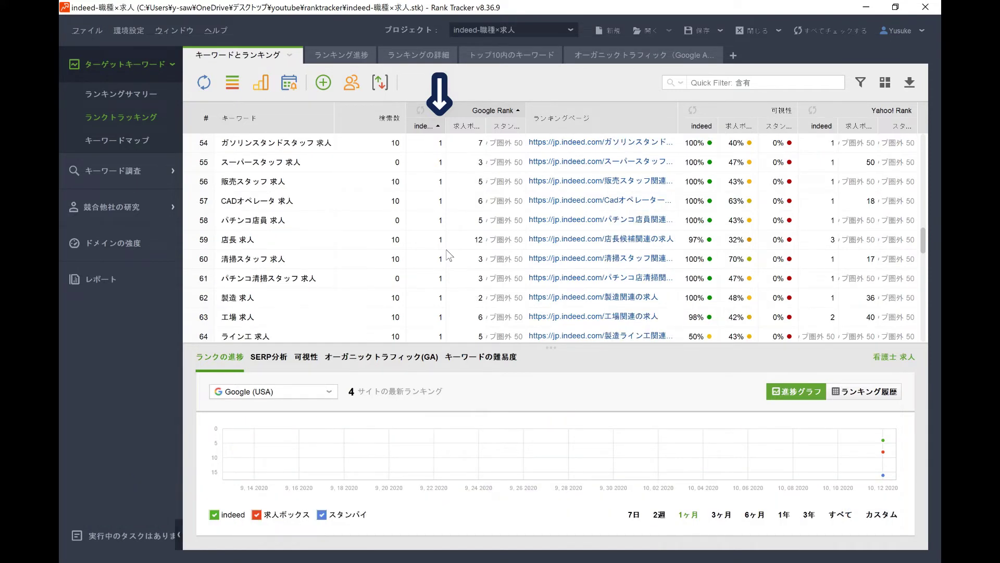
scroll(449, 255, up, 10)
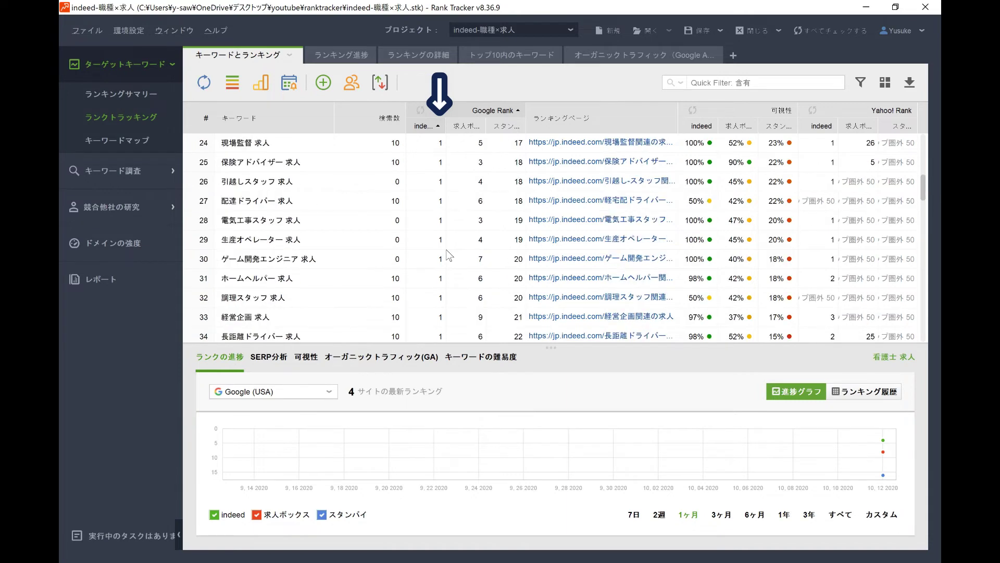
scroll(449, 256, up, 7)
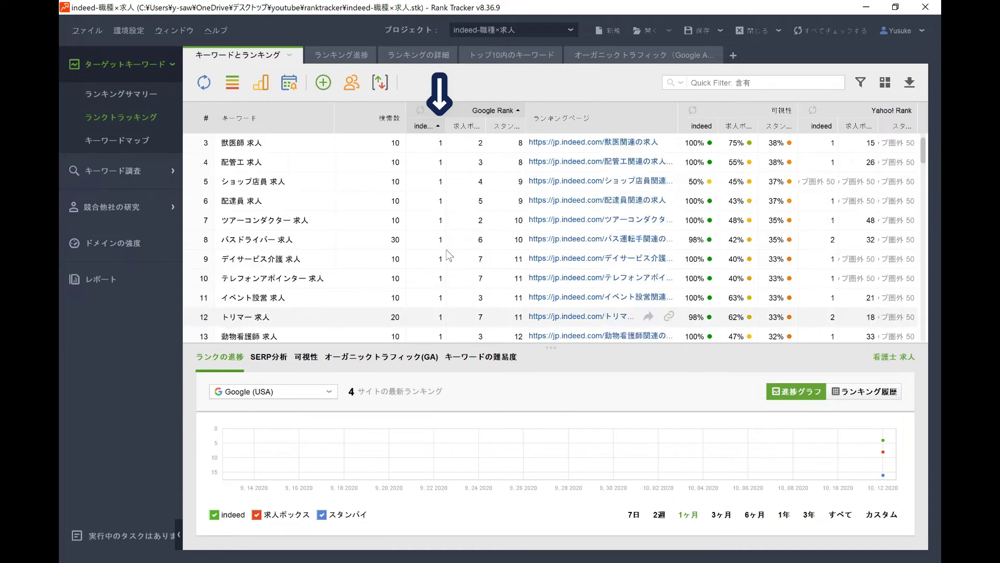
Step: Sort the job-type keywords by 求人ボックス's Google rank in ascending order and review its positions down the list
click(463, 128)
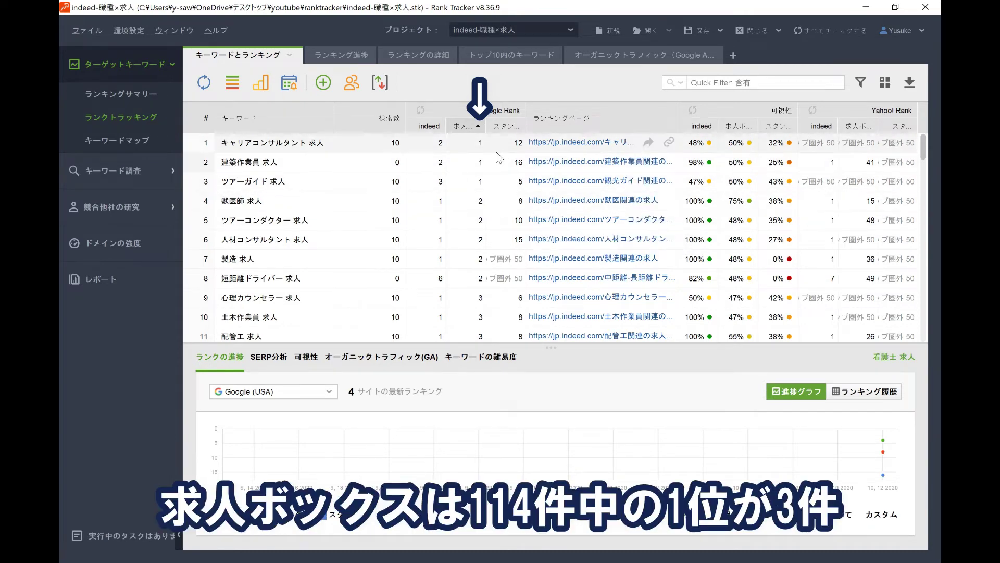
scroll(516, 203, down, 3)
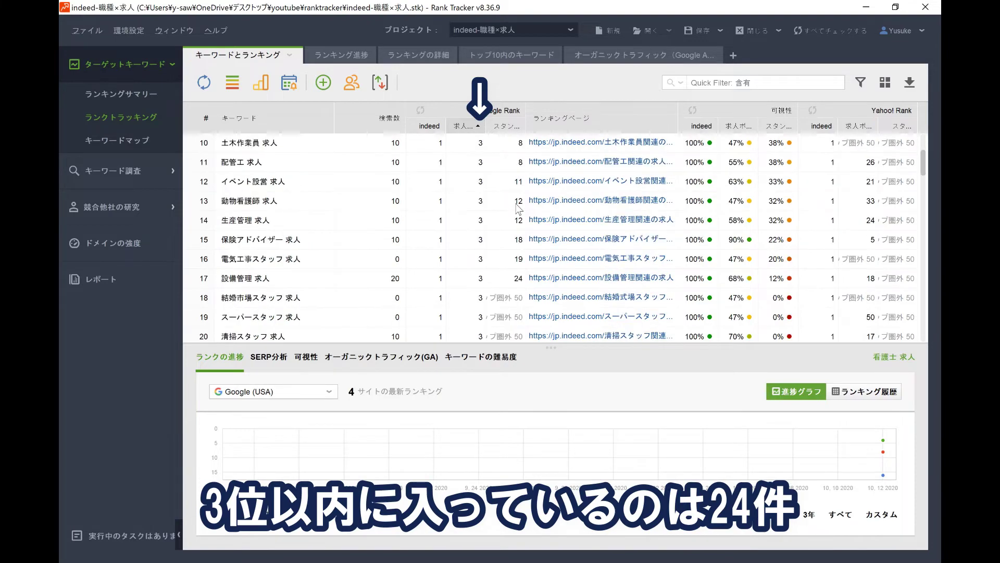
scroll(518, 209, down, 10)
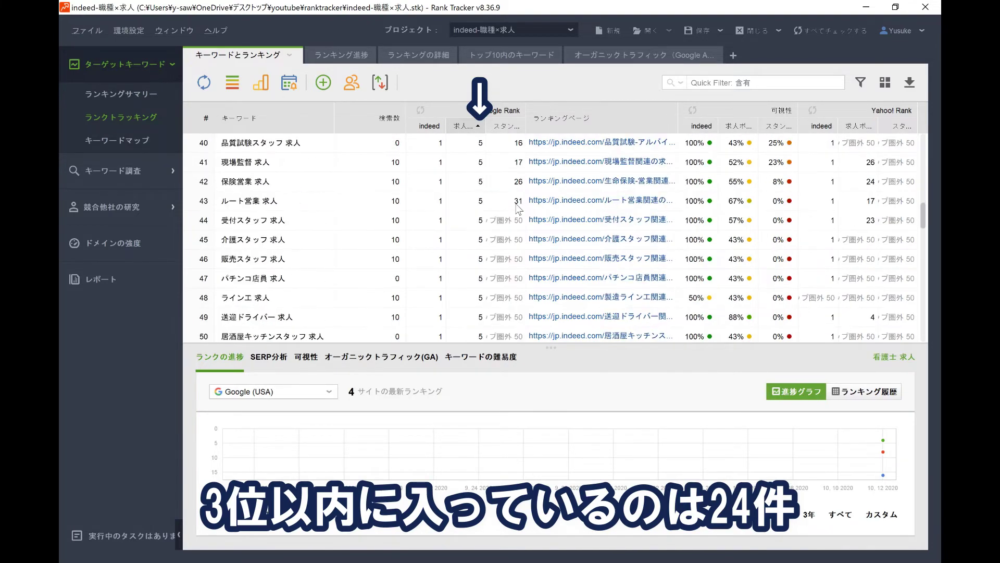
Step: Compare 求人ボックス's Google positions with indeed and スタンバイ down to the last job-type keyword and back towards the list's start
scroll(517, 208, down, 14)
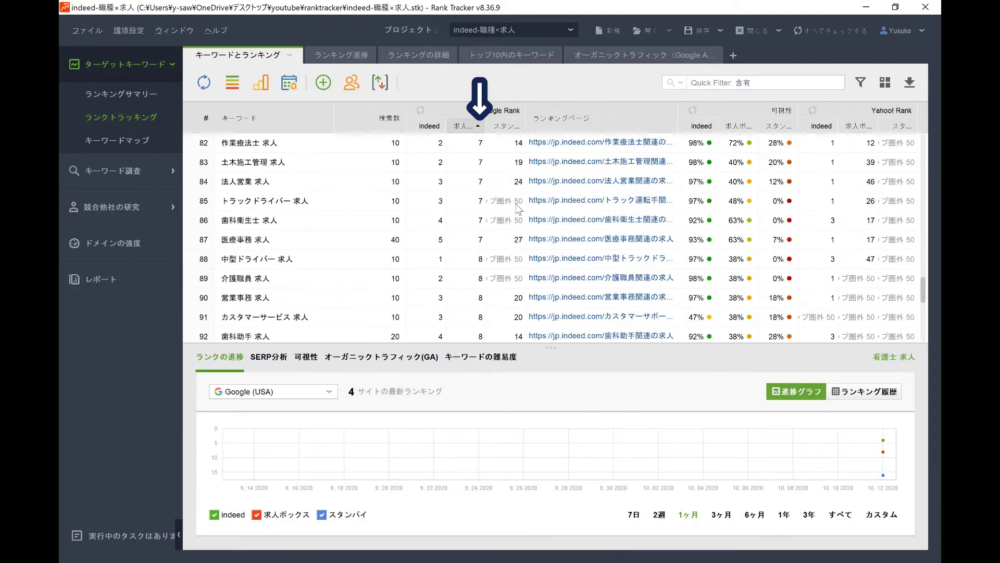
scroll(519, 208, down, 7)
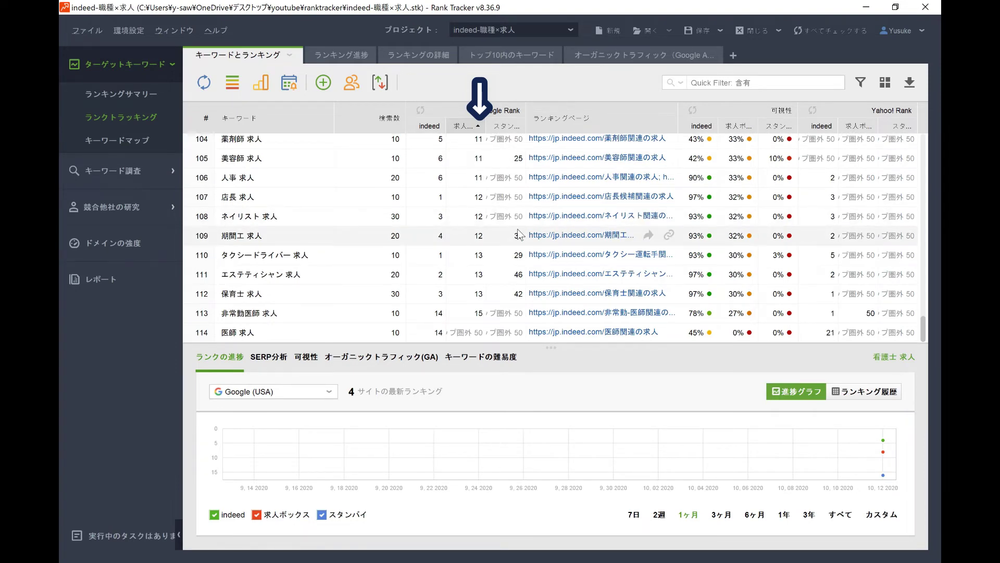
scroll(518, 232, up, 9)
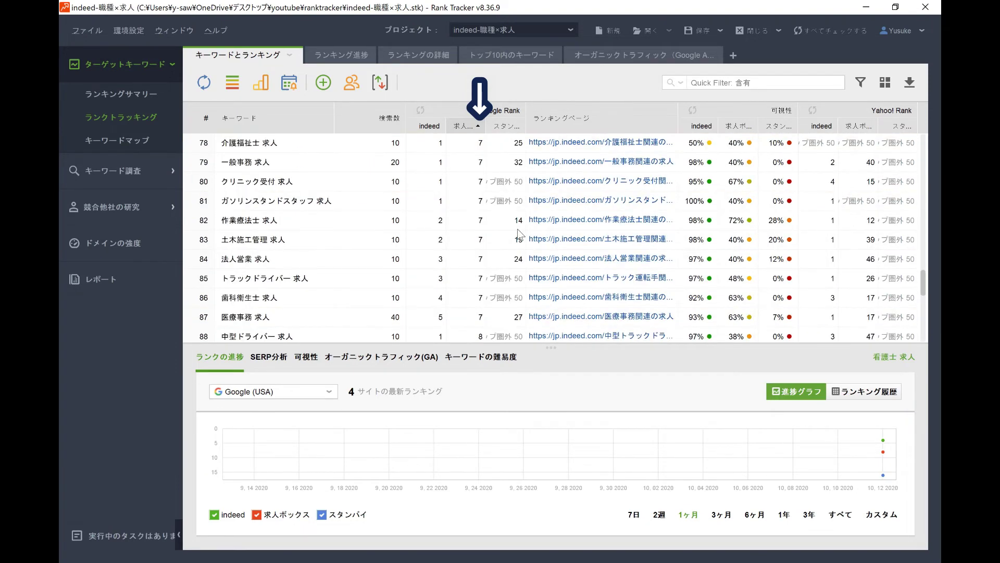
scroll(517, 229, up, 7)
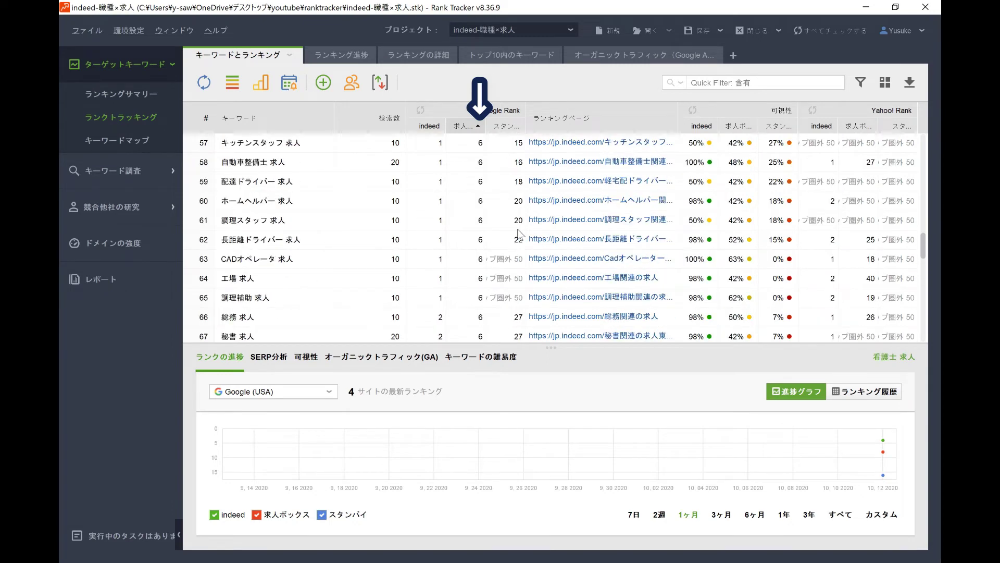
scroll(518, 229, up, 6)
scroll(517, 229, up, 13)
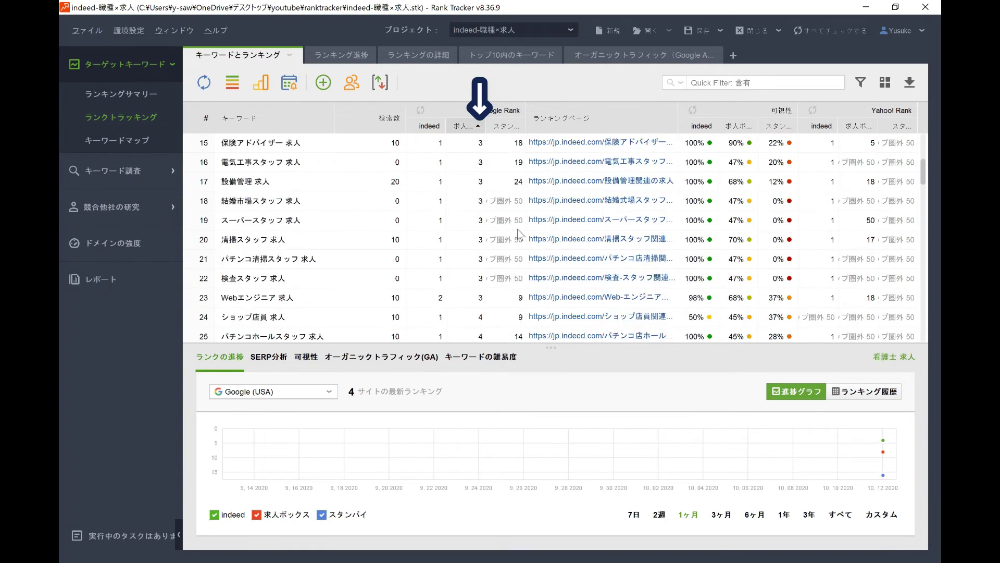
Step: Sort the job-type keywords by スタンバイ's Google rank in ascending order and review its positions through the whole list
click(504, 125)
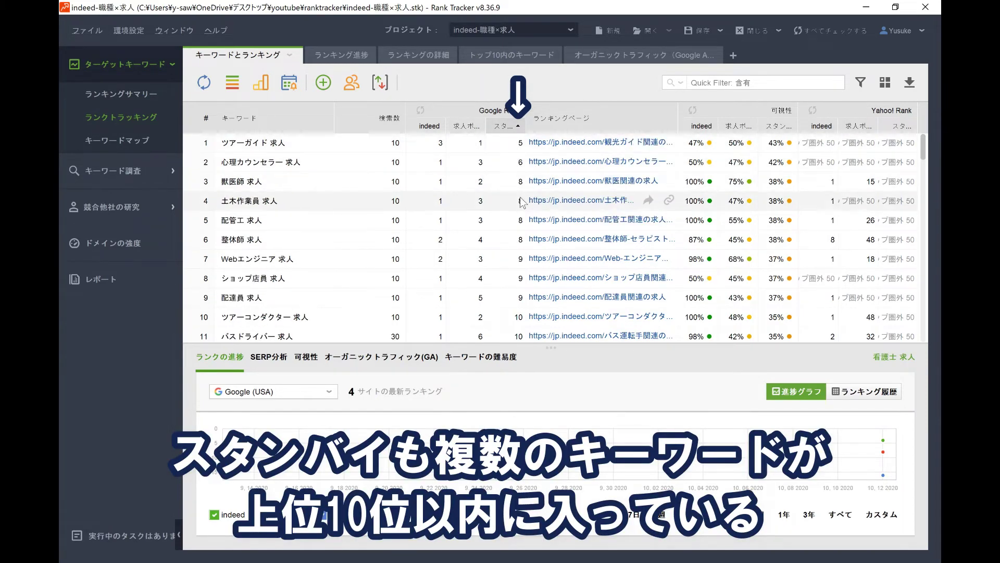
scroll(524, 207, down, 1)
scroll(524, 208, down, 14)
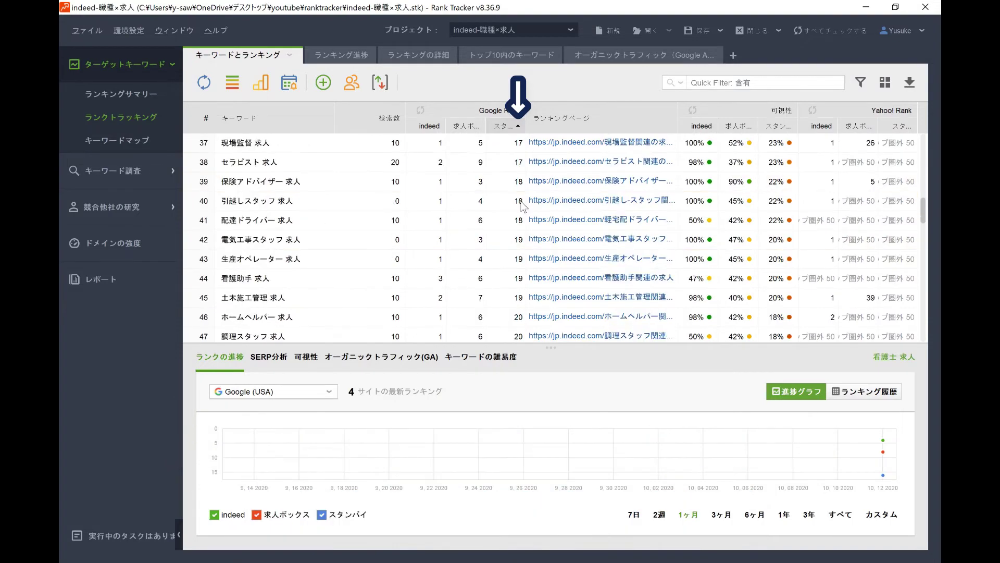
scroll(523, 208, down, 19)
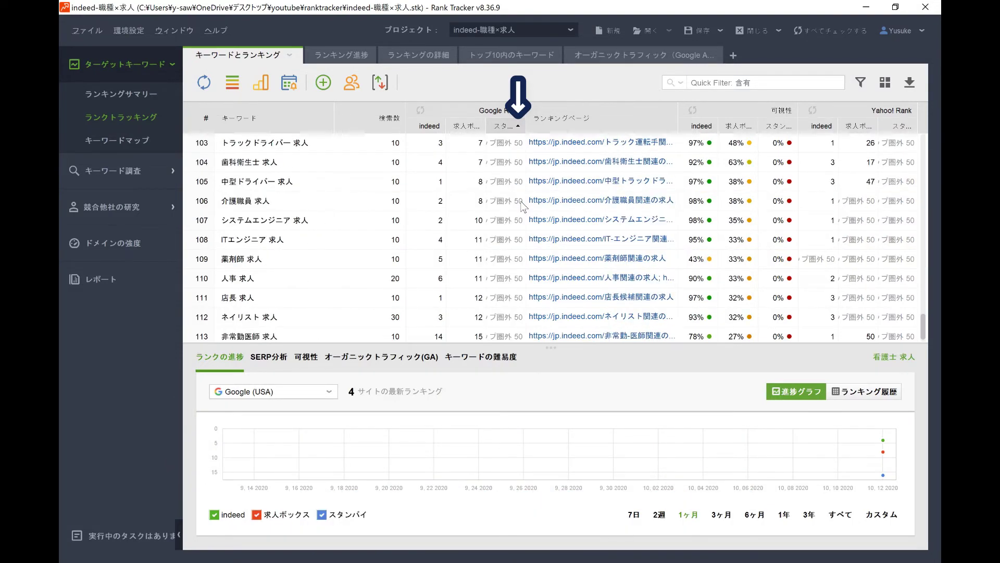
scroll(513, 262, up, 7)
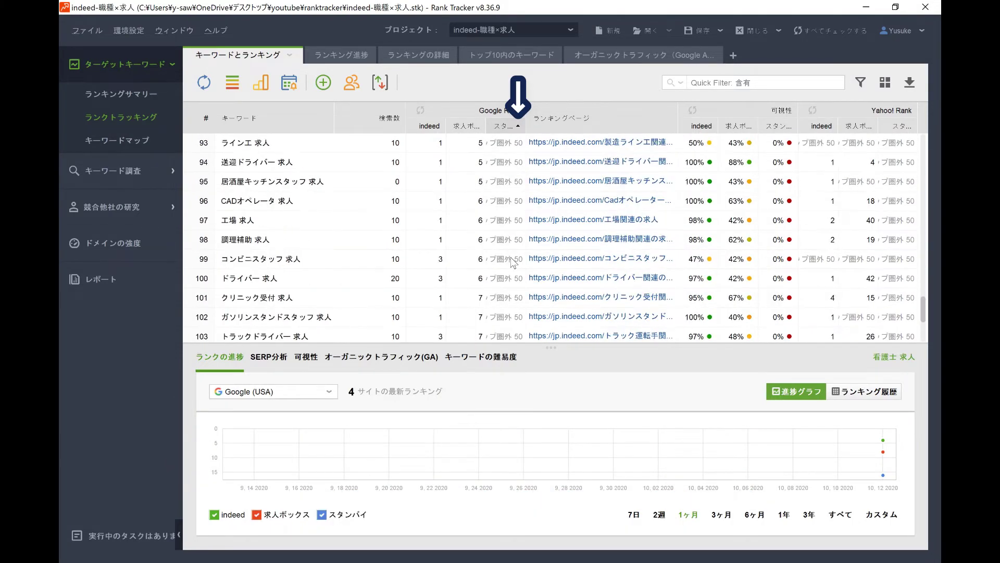
scroll(513, 262, down, 2)
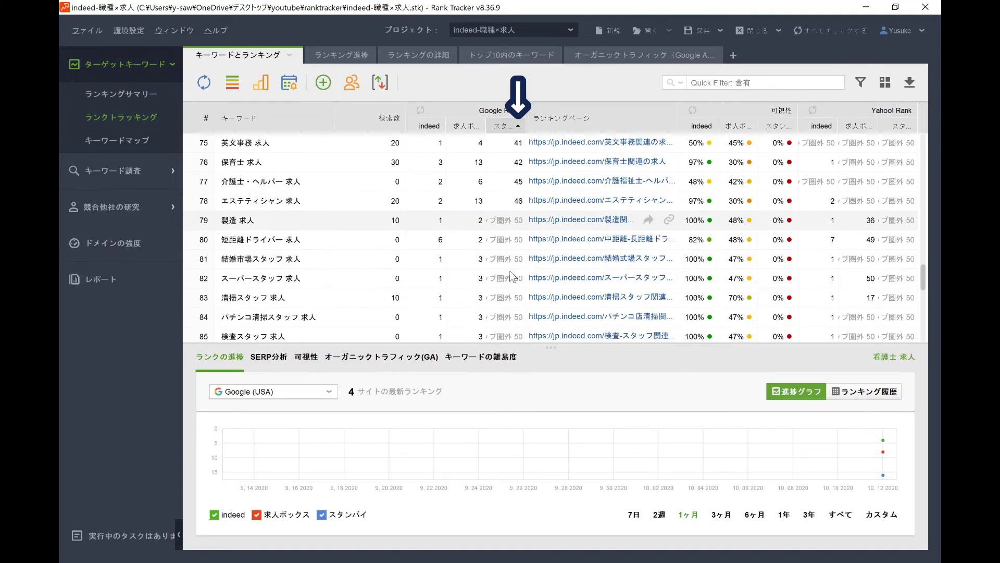
scroll(513, 276, up, 8)
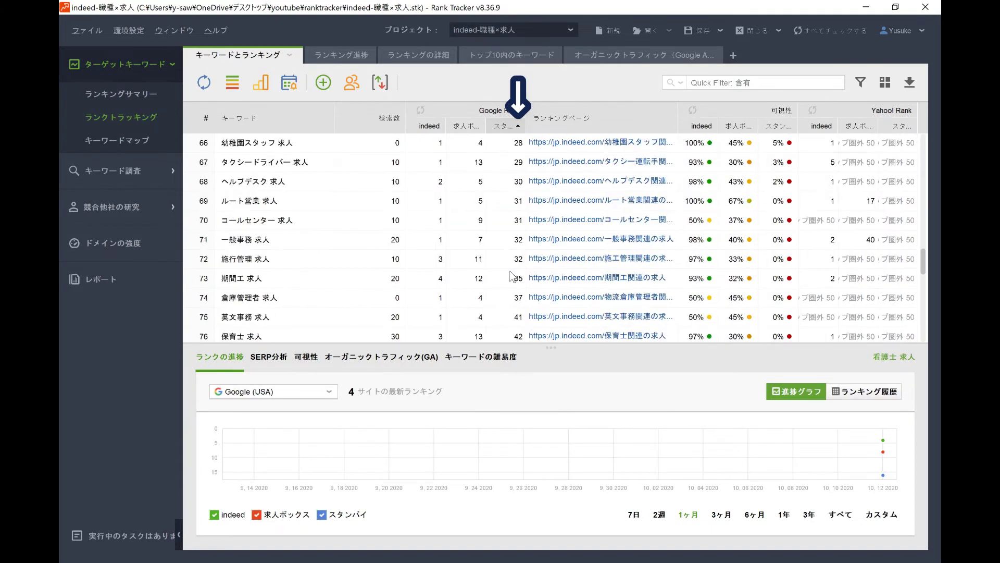
scroll(513, 276, up, 20)
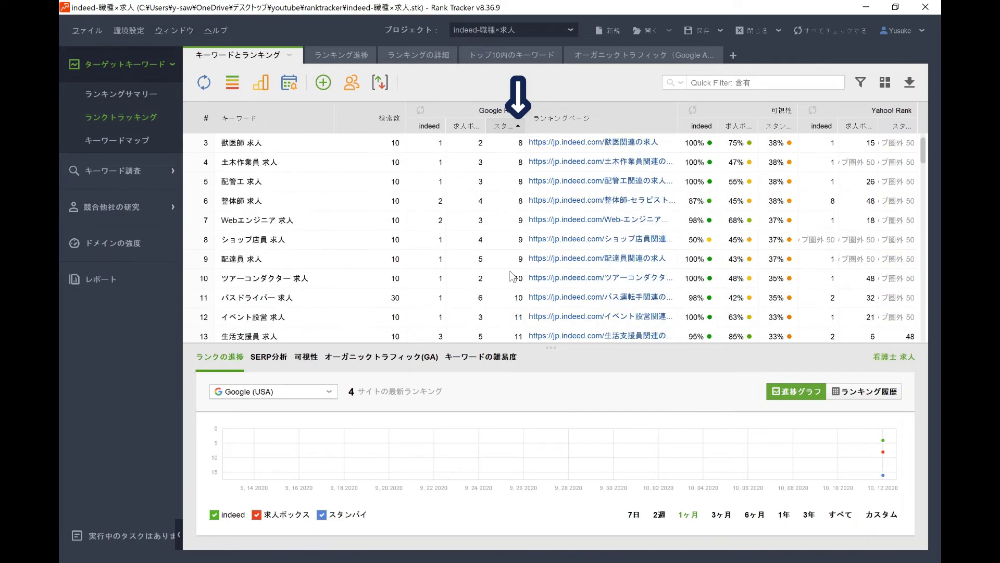
scroll(513, 276, up, 1)
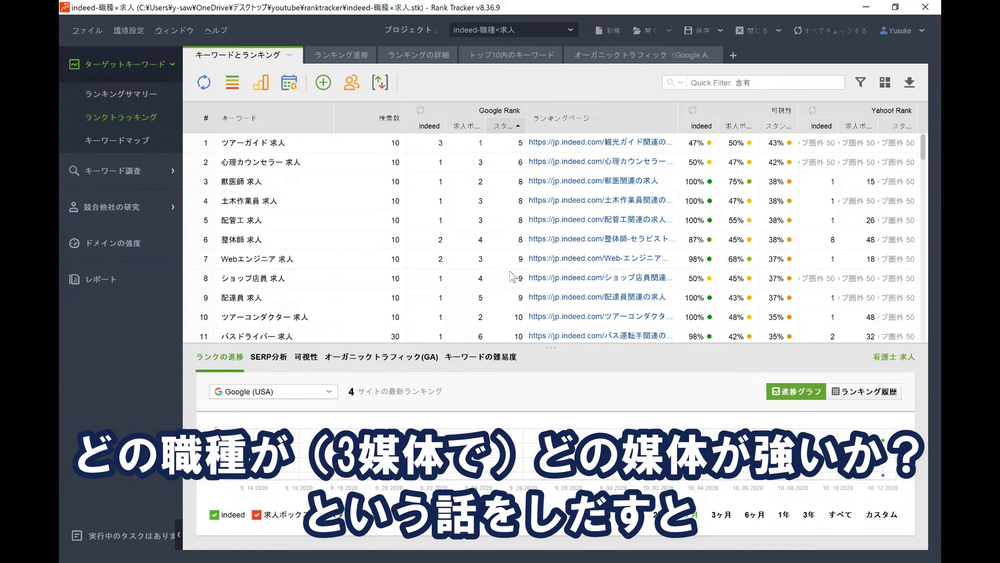
Step: Re-sort the job-type keywords by indeed's Google rank
click(430, 126)
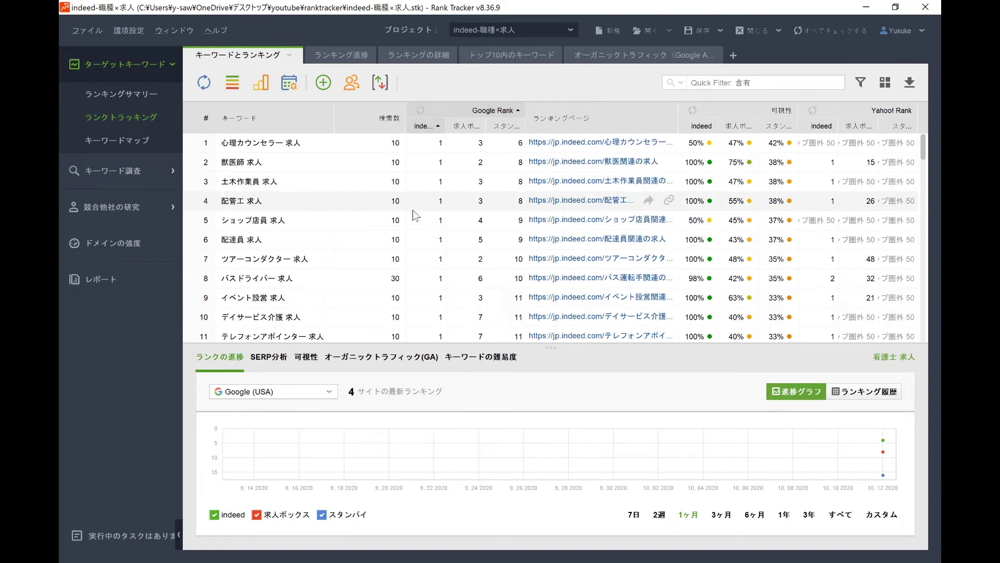
click(422, 126)
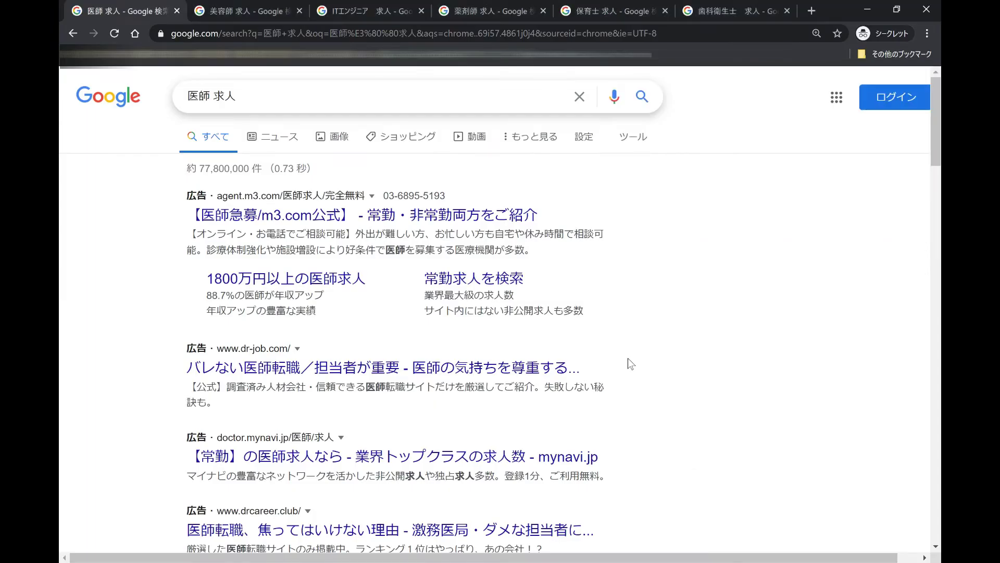
Step: Switch to Chrome and open the first organic Google result for 医師 求人, the e-doctor site
scroll(628, 358, down, 4)
scroll(590, 356, down, 2)
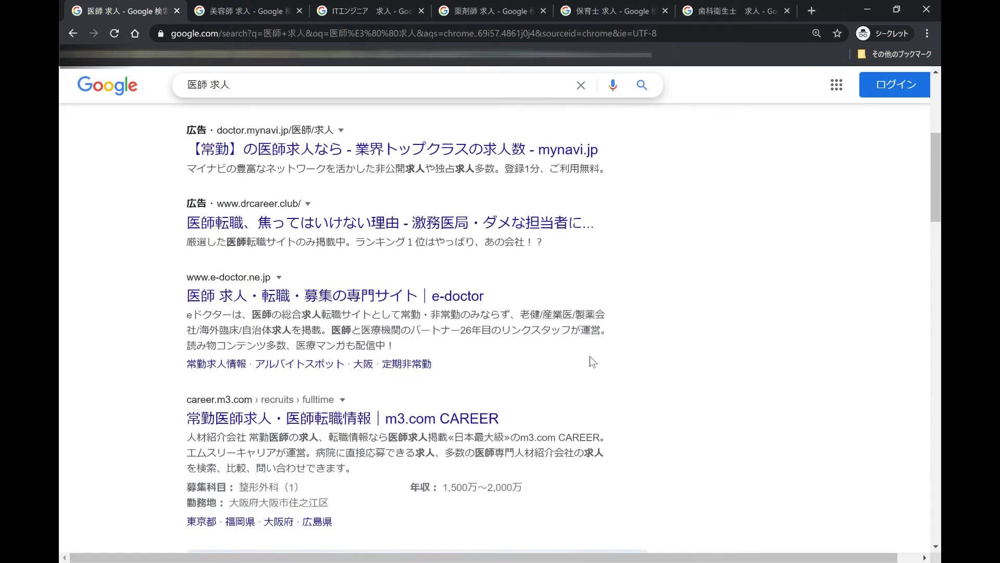
click(453, 301)
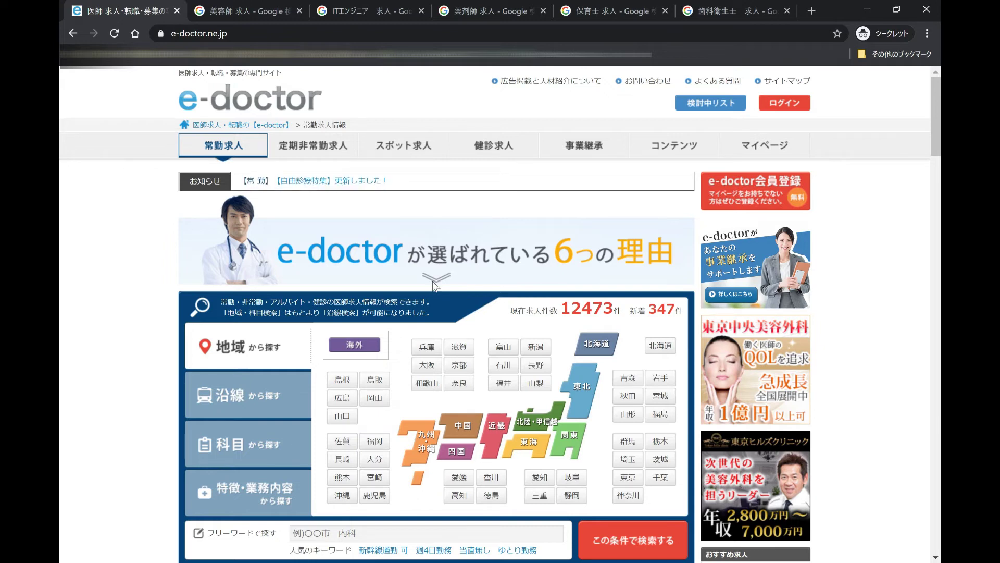
Step: Open the top organic result for ITエンジニア 求人, マイナビ転職's IT engineer page, from its existing Google results
key(ctrl+3)
scroll(336, 256, down, 15)
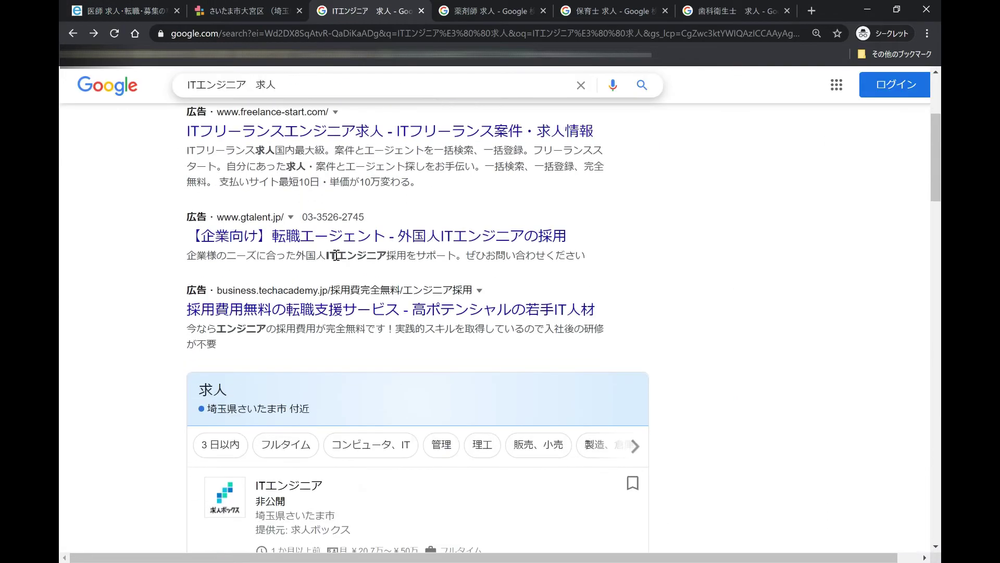
click(316, 254)
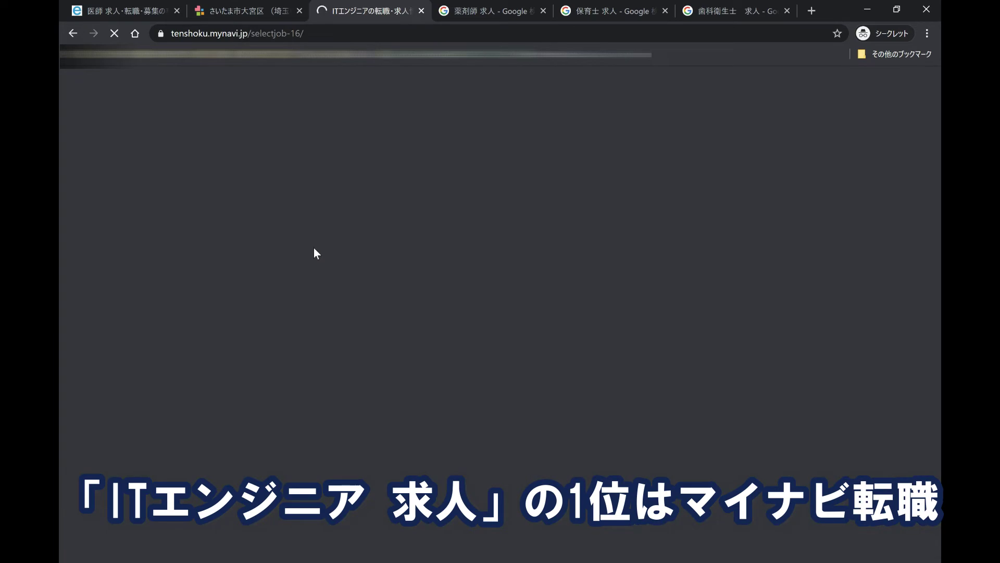
Step: Examine マイナビ転職's ITエンジニア page, including its job-type filters, popular search words and agent section
scroll(121, 291, down, 3)
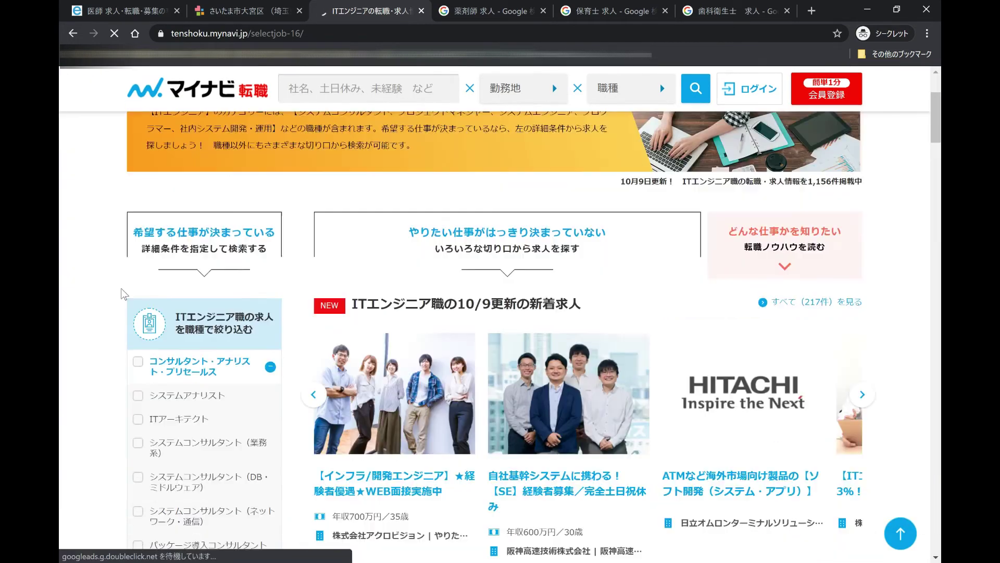
scroll(121, 292, down, 5)
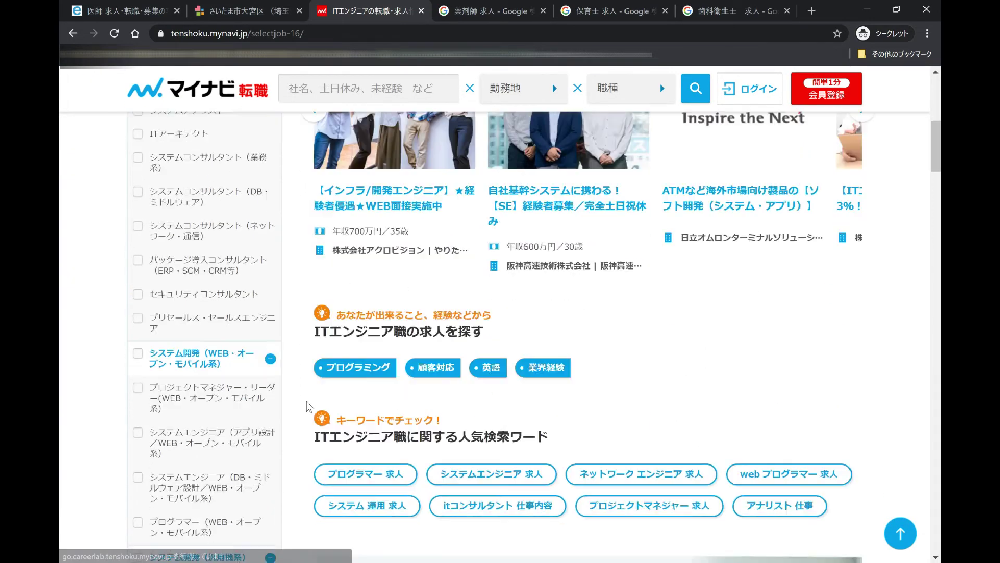
scroll(308, 406, down, 3)
scroll(309, 406, up, 12)
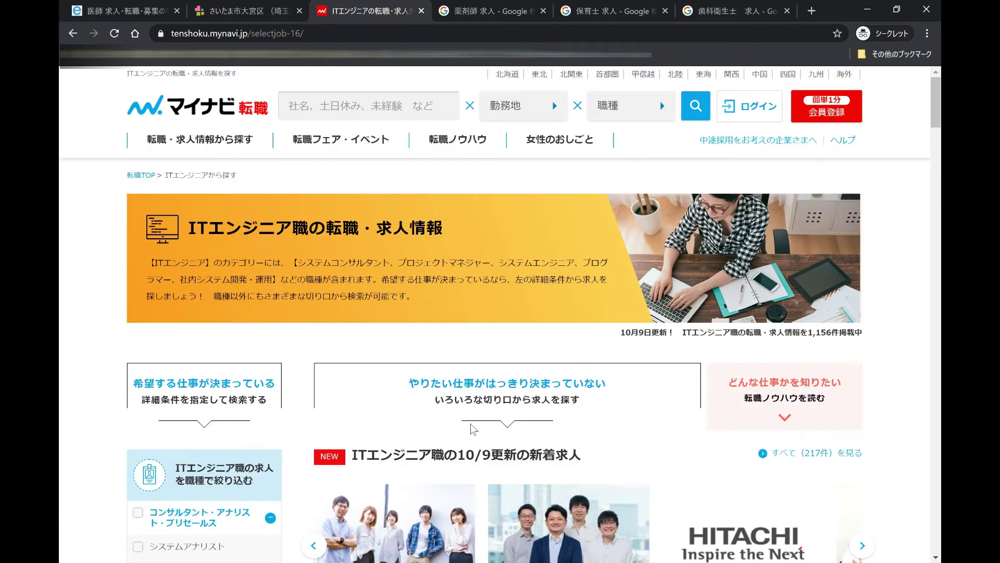
scroll(473, 429, down, 12)
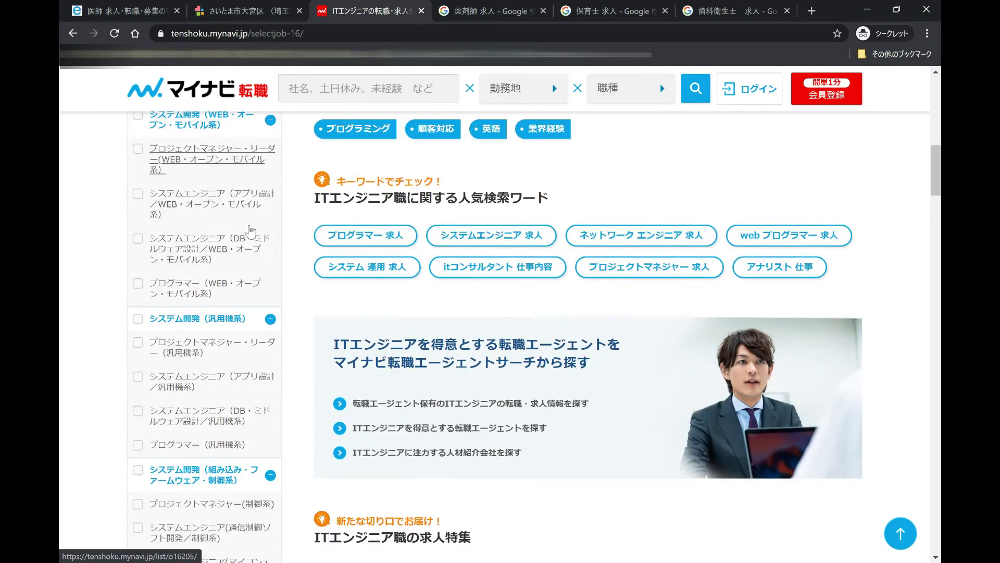
scroll(250, 229, down, 2)
Step: Return to the Google results for ITエンジニア 求人 and look over the organic results, job listings and ads
click(73, 33)
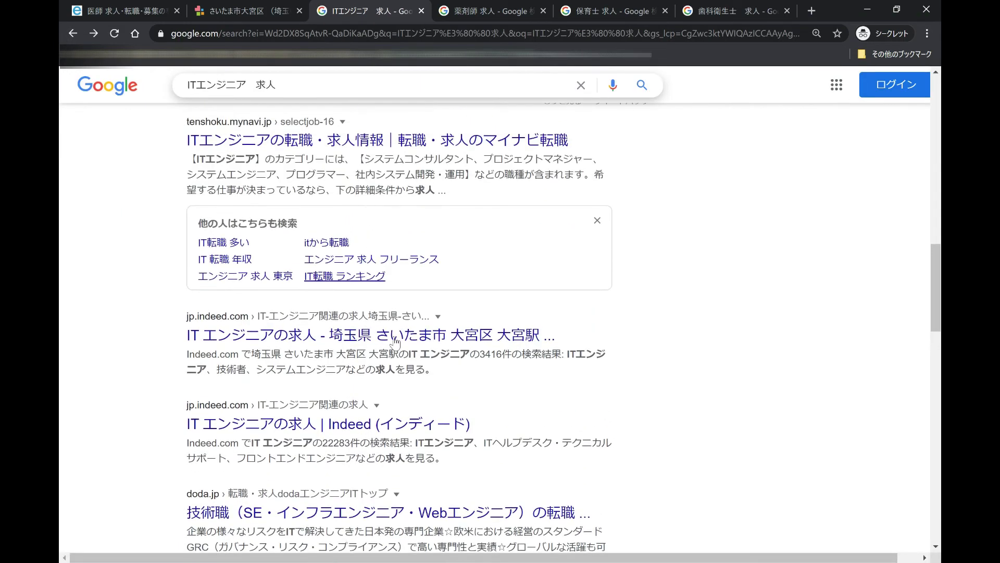
scroll(445, 348, up, 5)
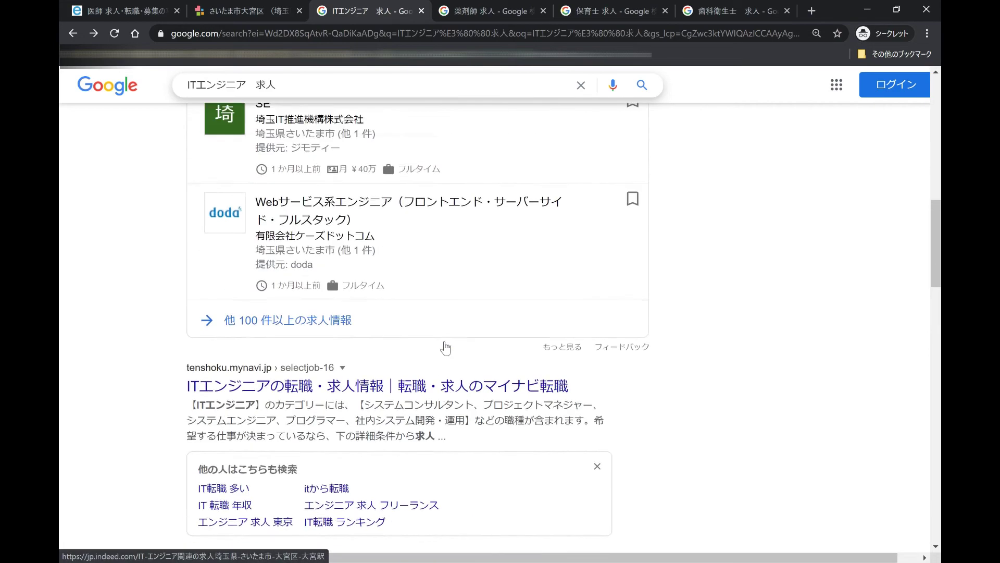
scroll(446, 348, up, 12)
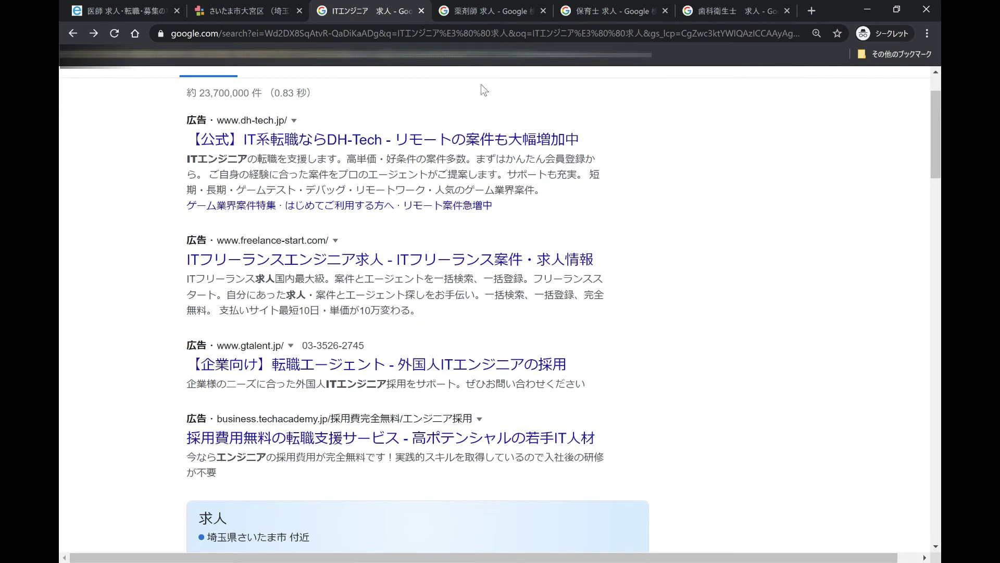
Step: Go to the Google results for 薬剤師 求人 and open the first organic result, グッピー's pharmacist job page
click(492, 9)
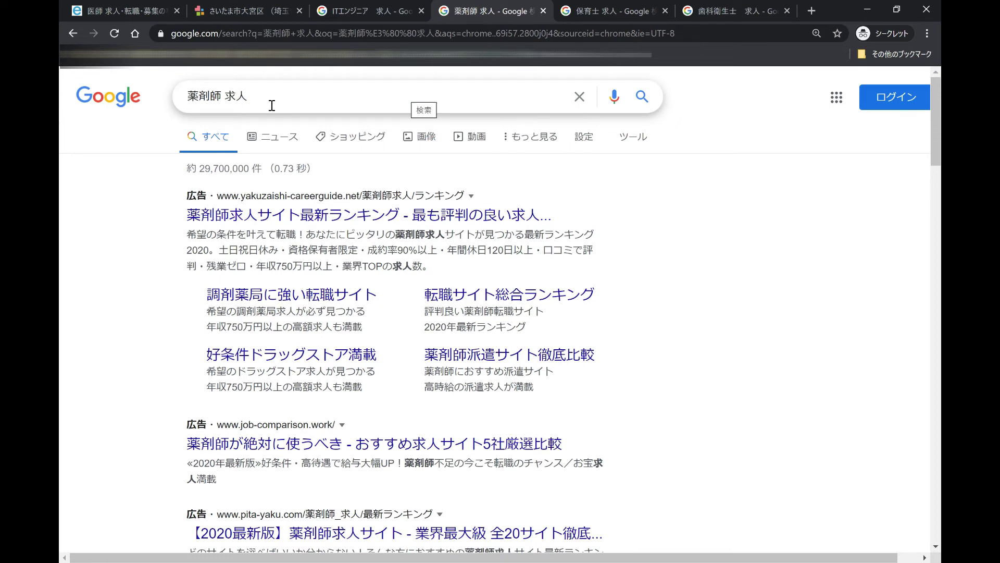
scroll(358, 284, down, 14)
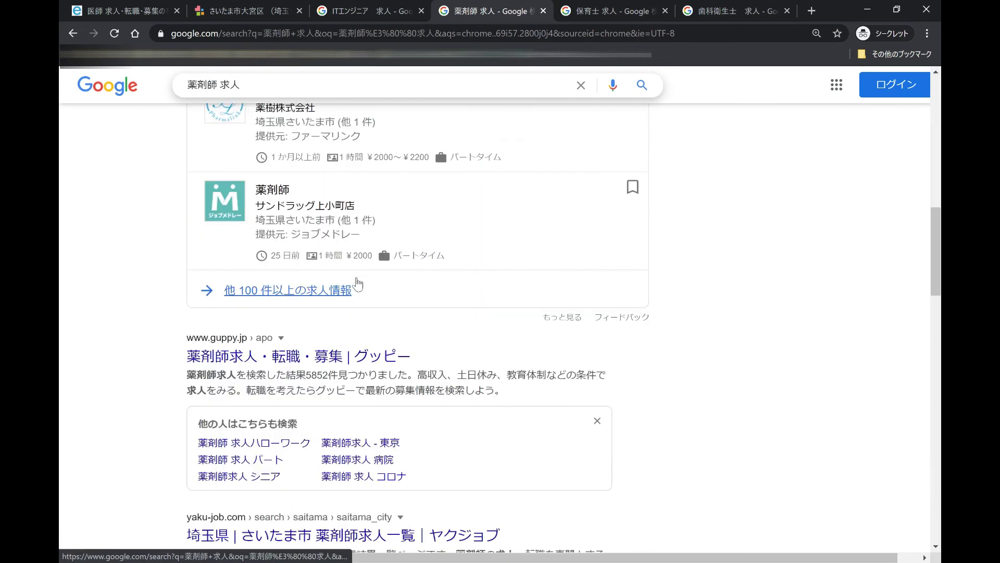
scroll(357, 284, down, 2)
click(330, 243)
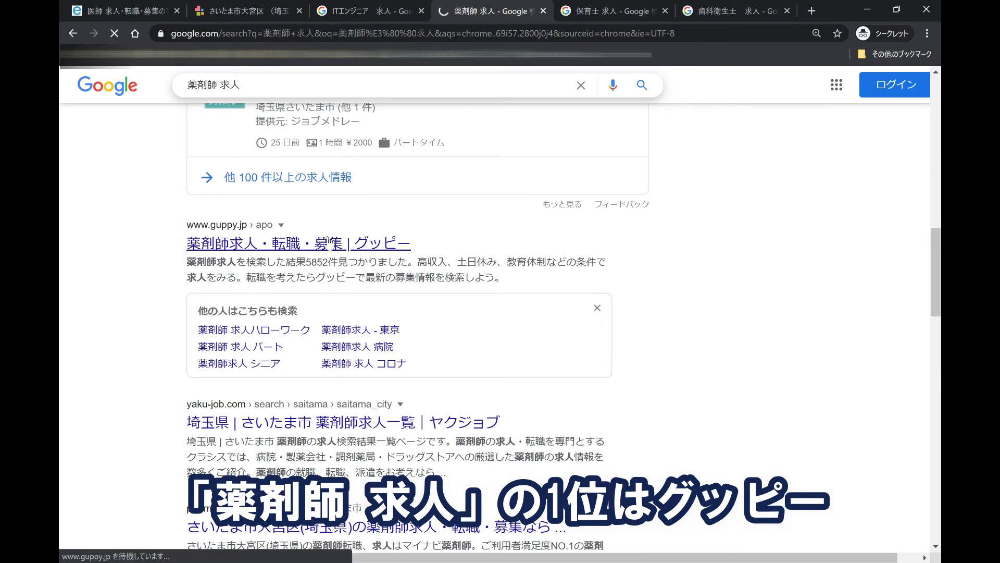
scroll(338, 312, down, 2)
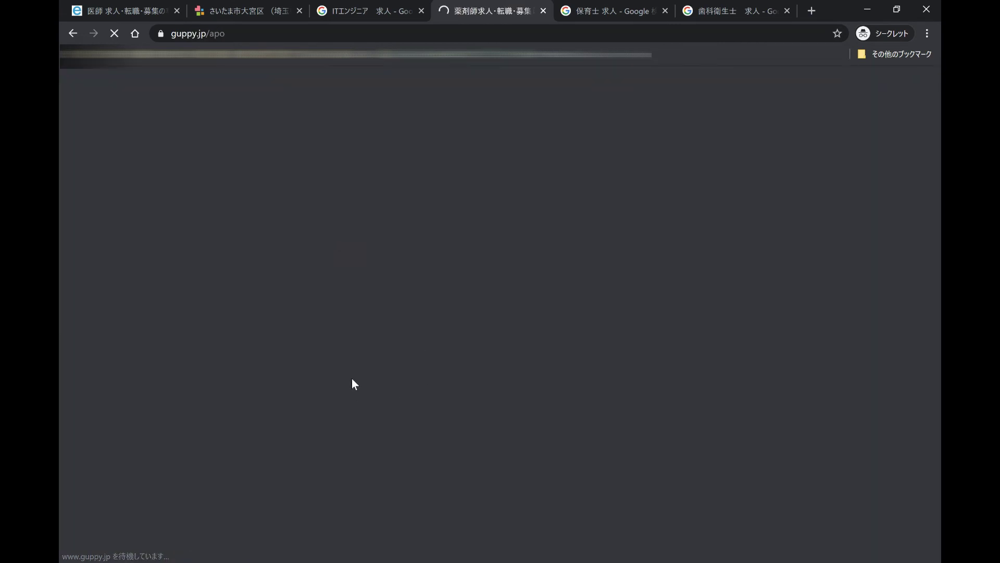